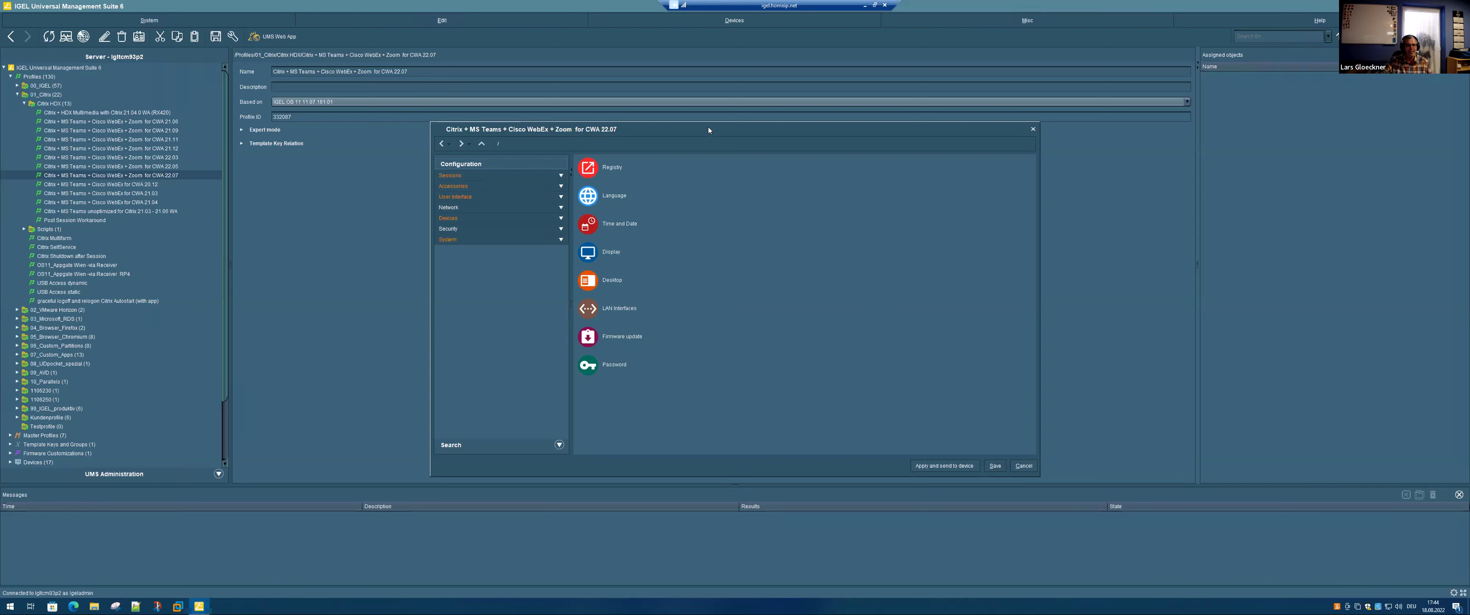
Step: Display the Citrix client version selection and expand the Citrix Global settings within the profile's session configuration
left_click(454, 176)
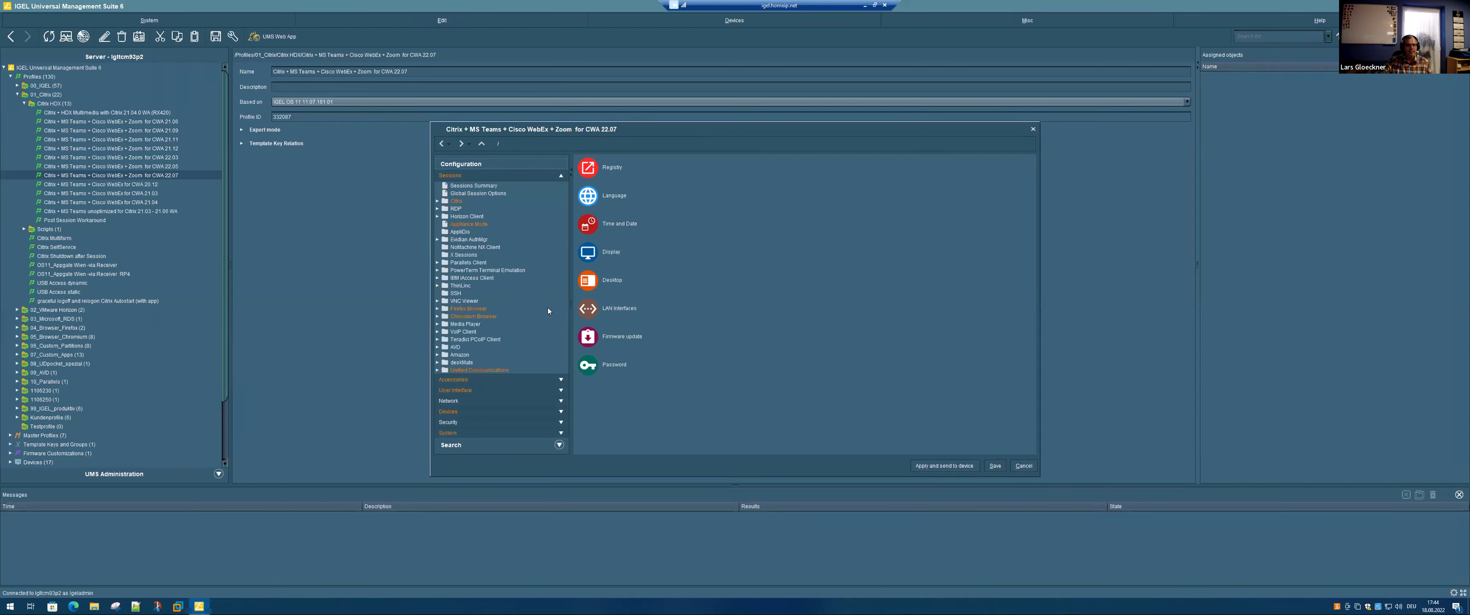
left_click(457, 201)
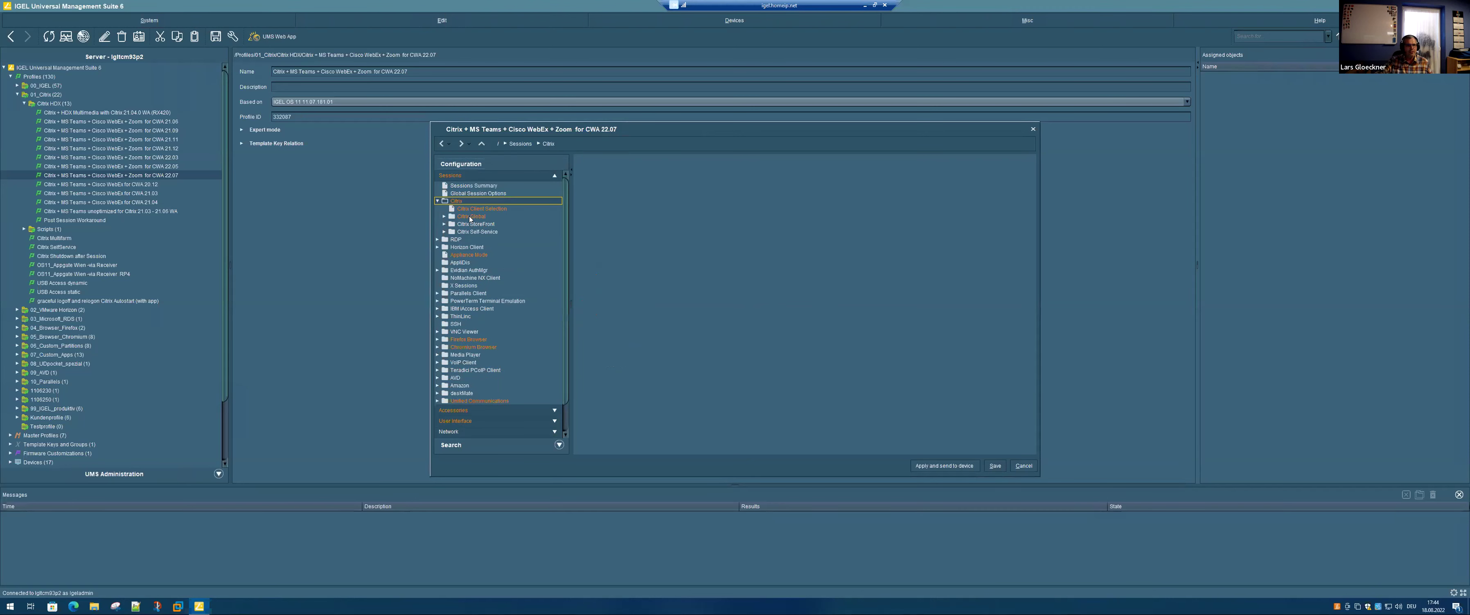
key("Down")
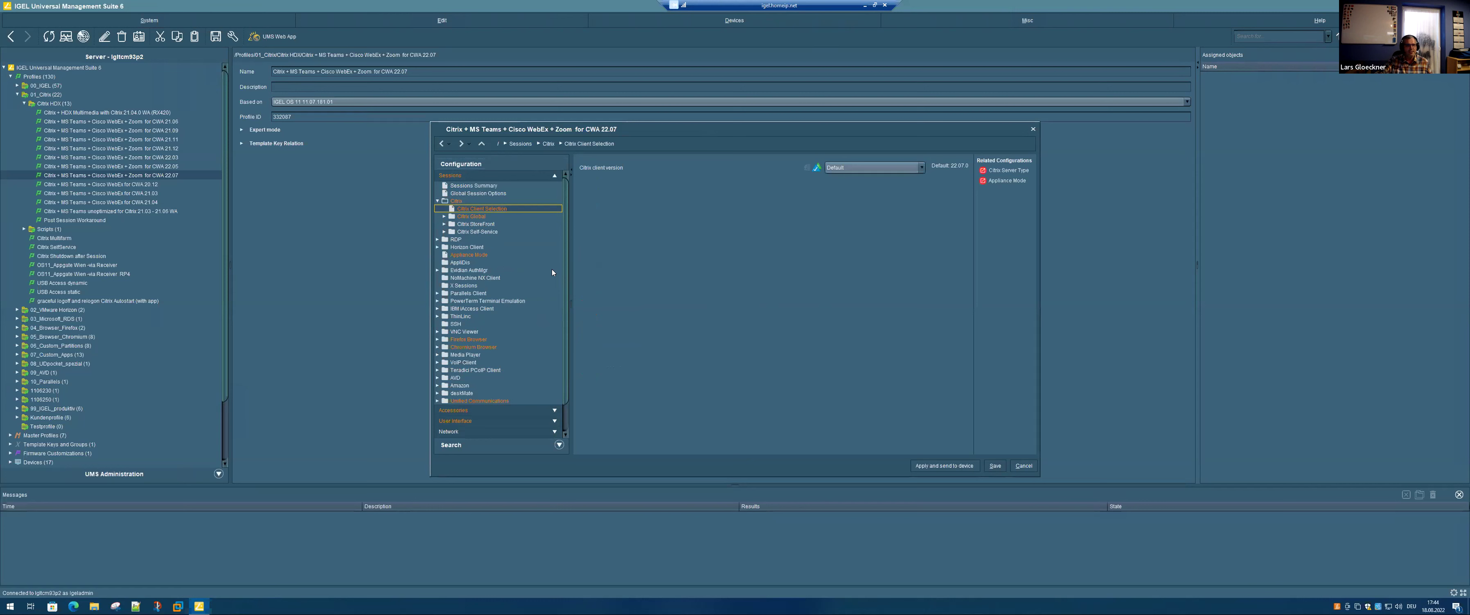
left_click(445, 218)
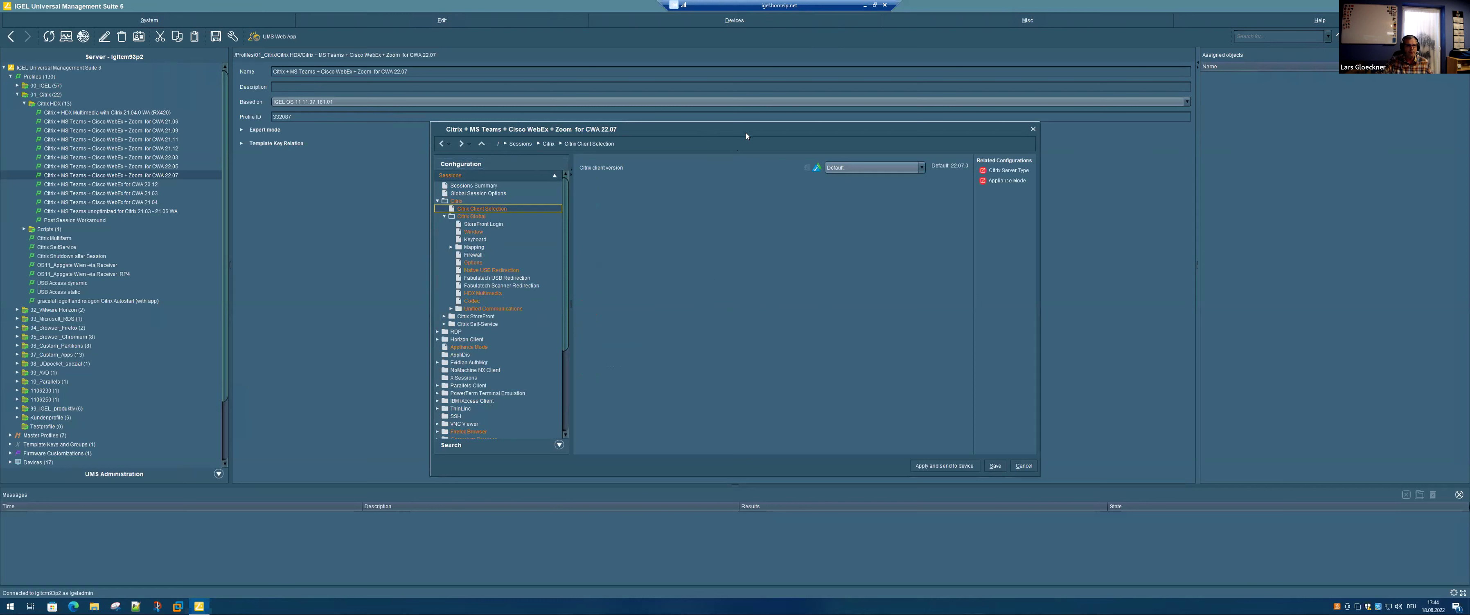
left_click_drag(764, 127, 773, 124)
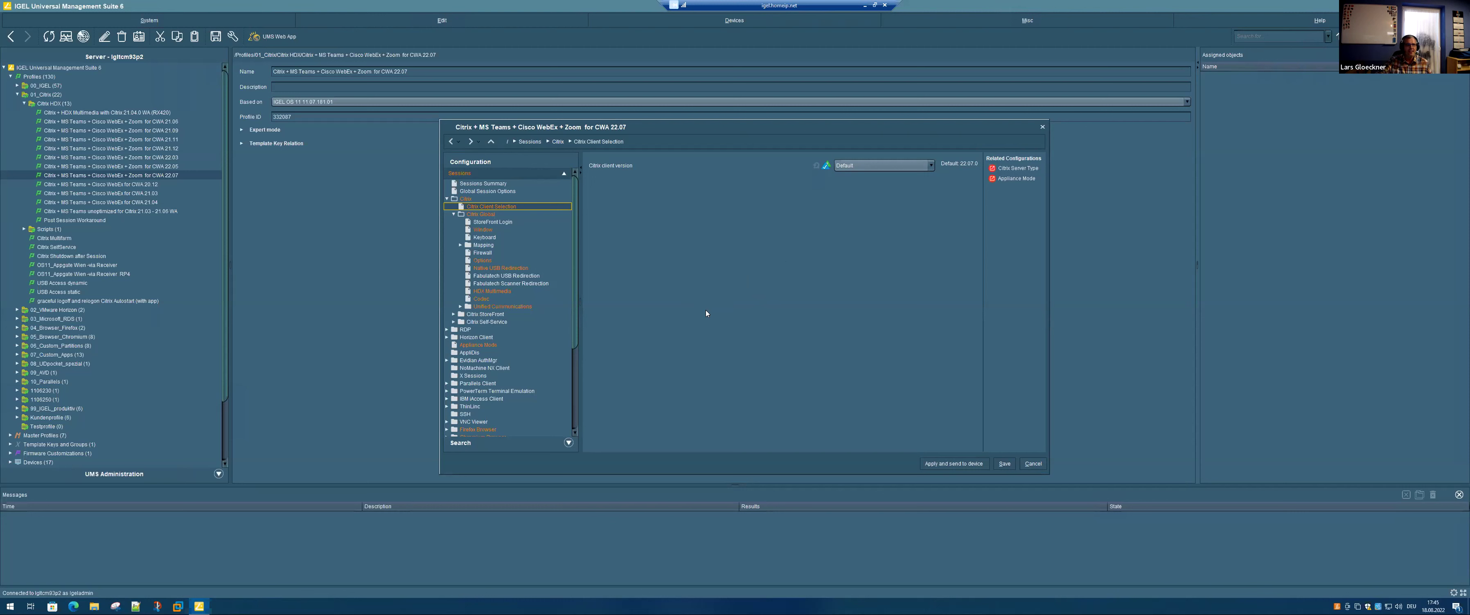
Step: Review the Citrix Global options, including the available choices for the audio bandwidth limit in StoreFront sessions
left_click(481, 261)
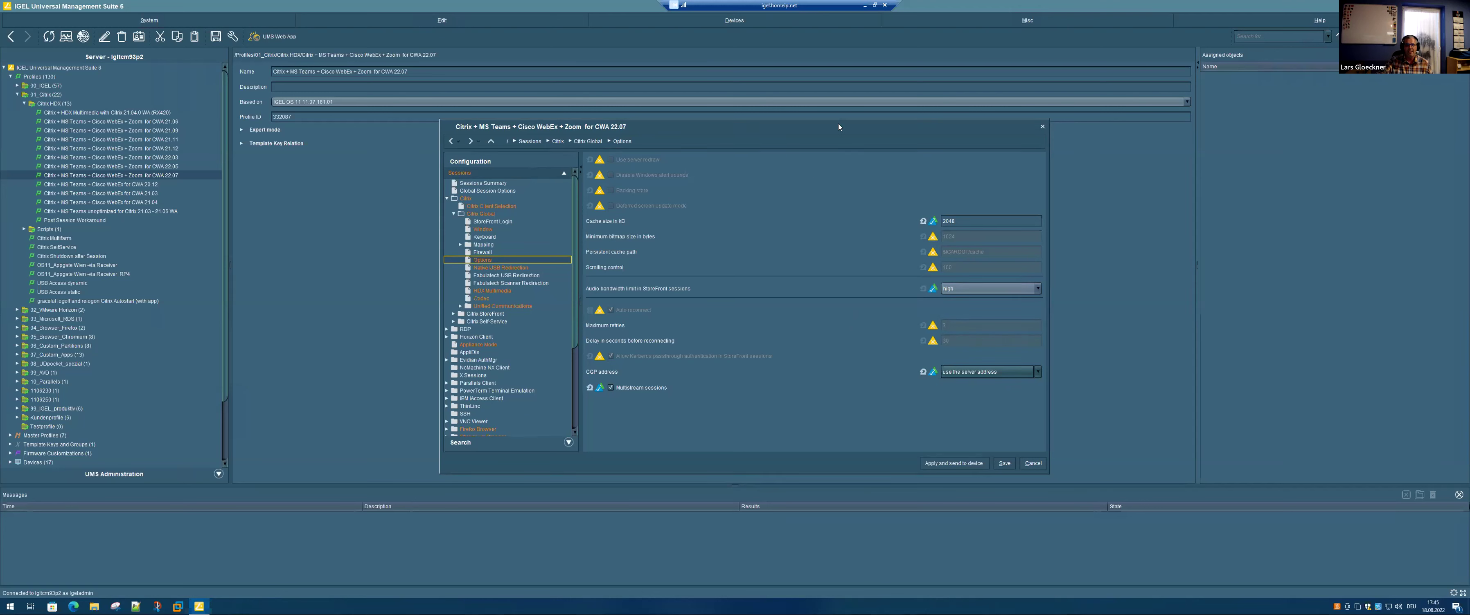
left_click_drag(838, 124, 842, 114)
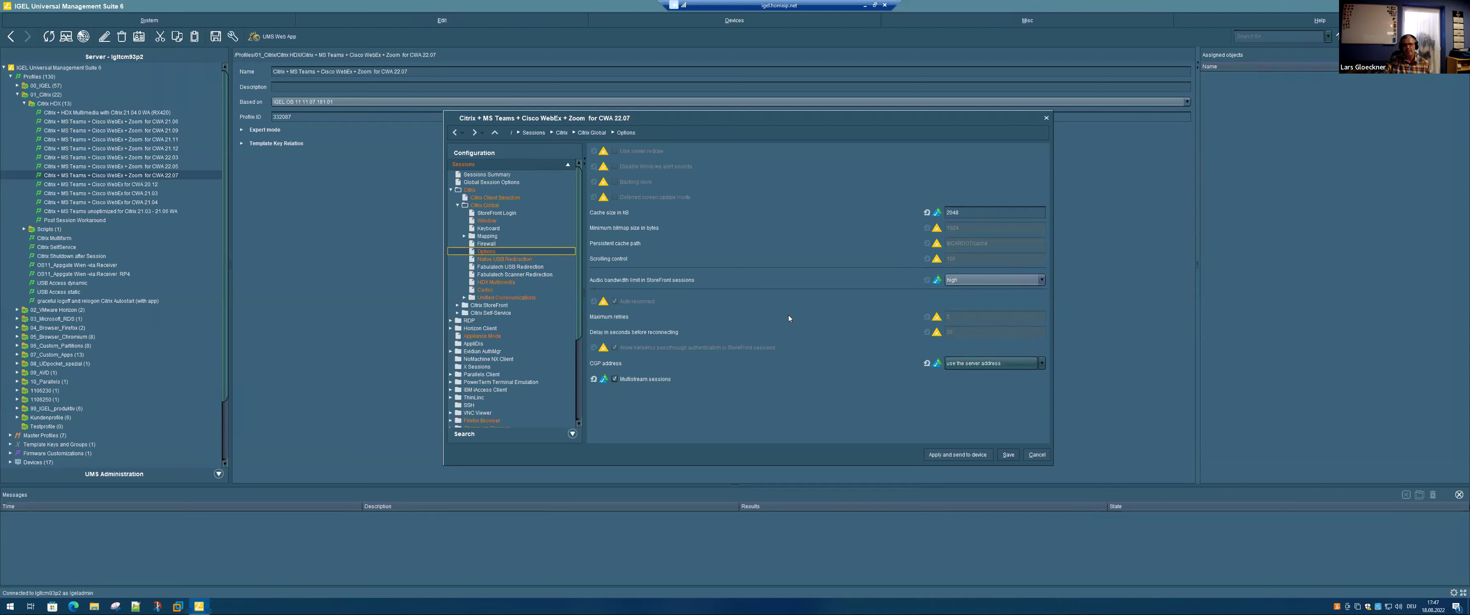
left_click(1041, 280)
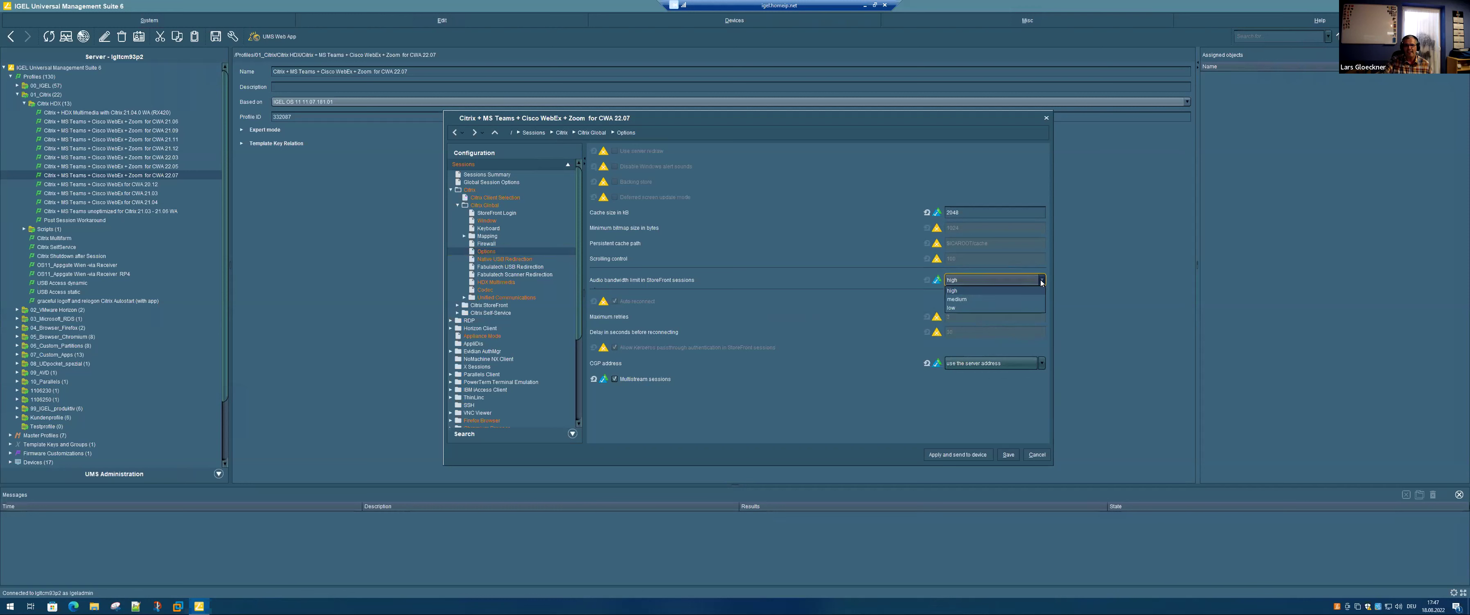
left_click(819, 279)
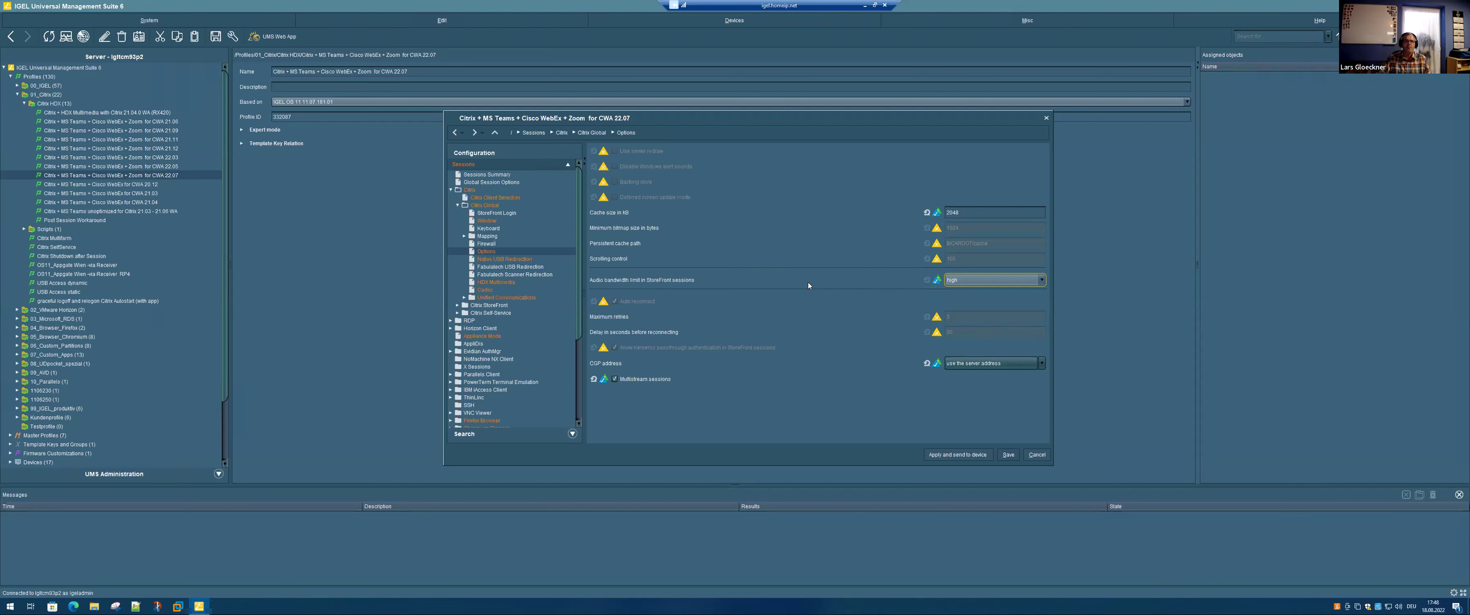
left_click(1005, 279)
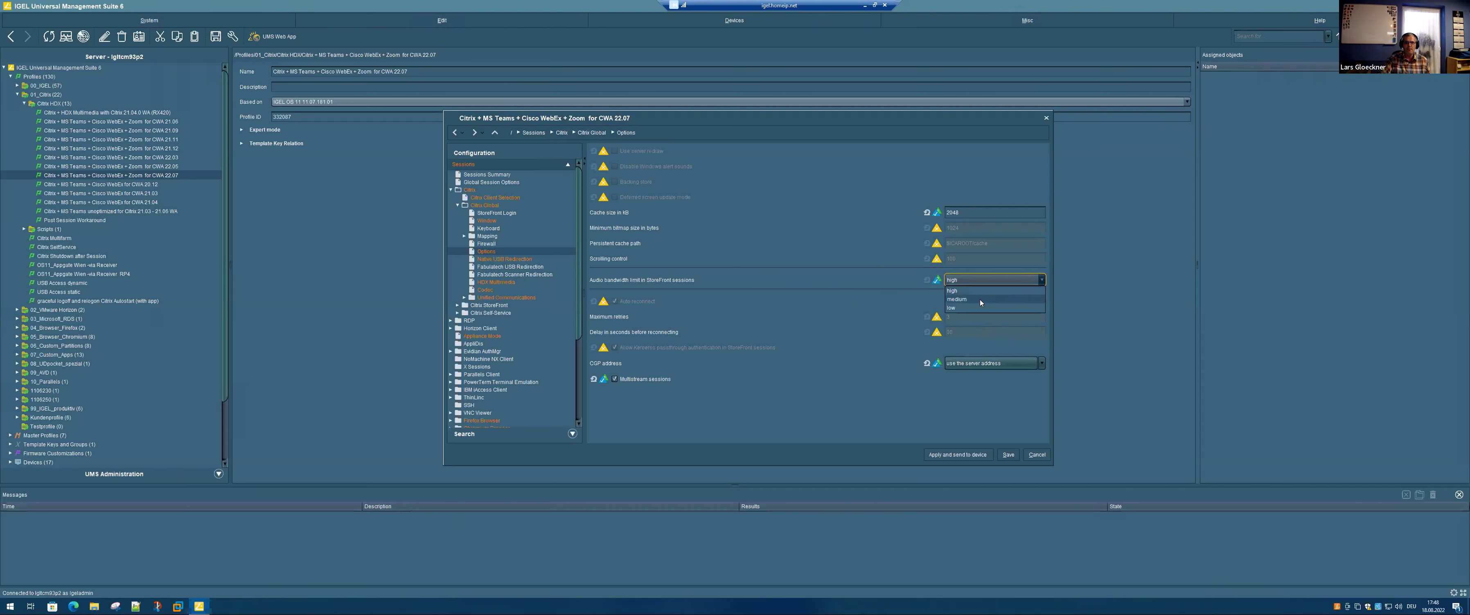
left_click(902, 272)
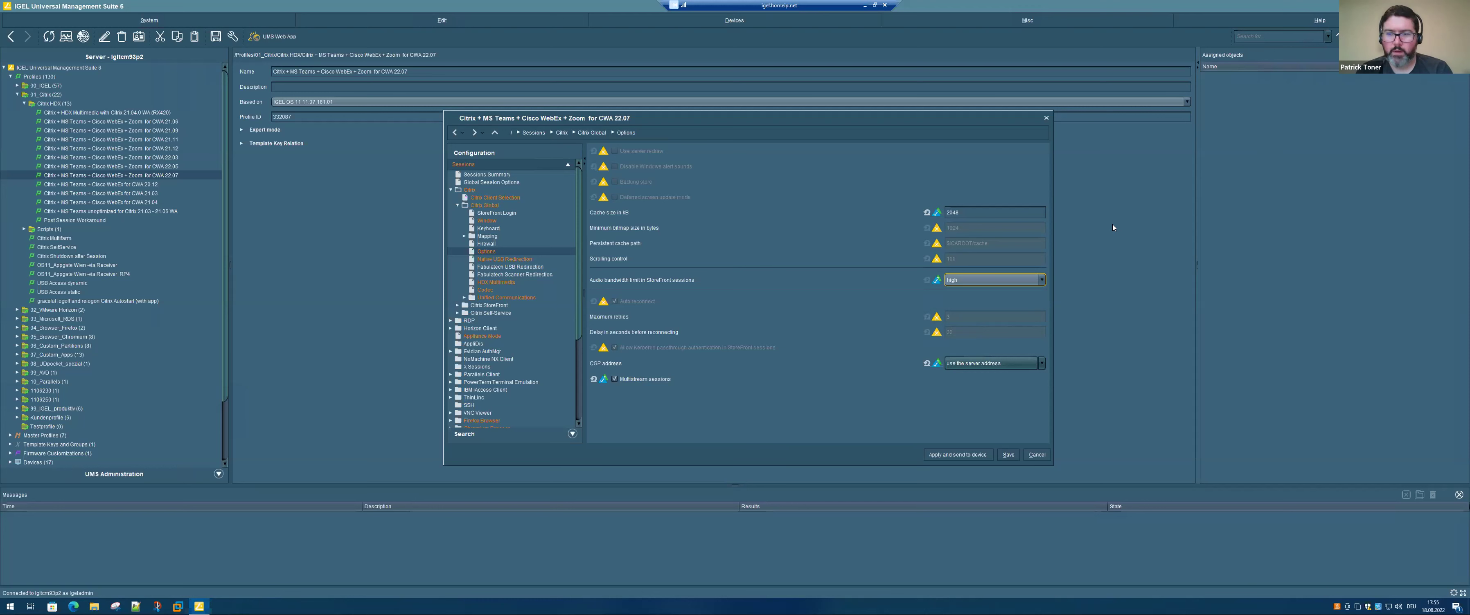
Step: Review the Native USB Redirection rules and the HDX Multimedia settings, including the choices for the webcam resolution grade
left_click(505, 260)
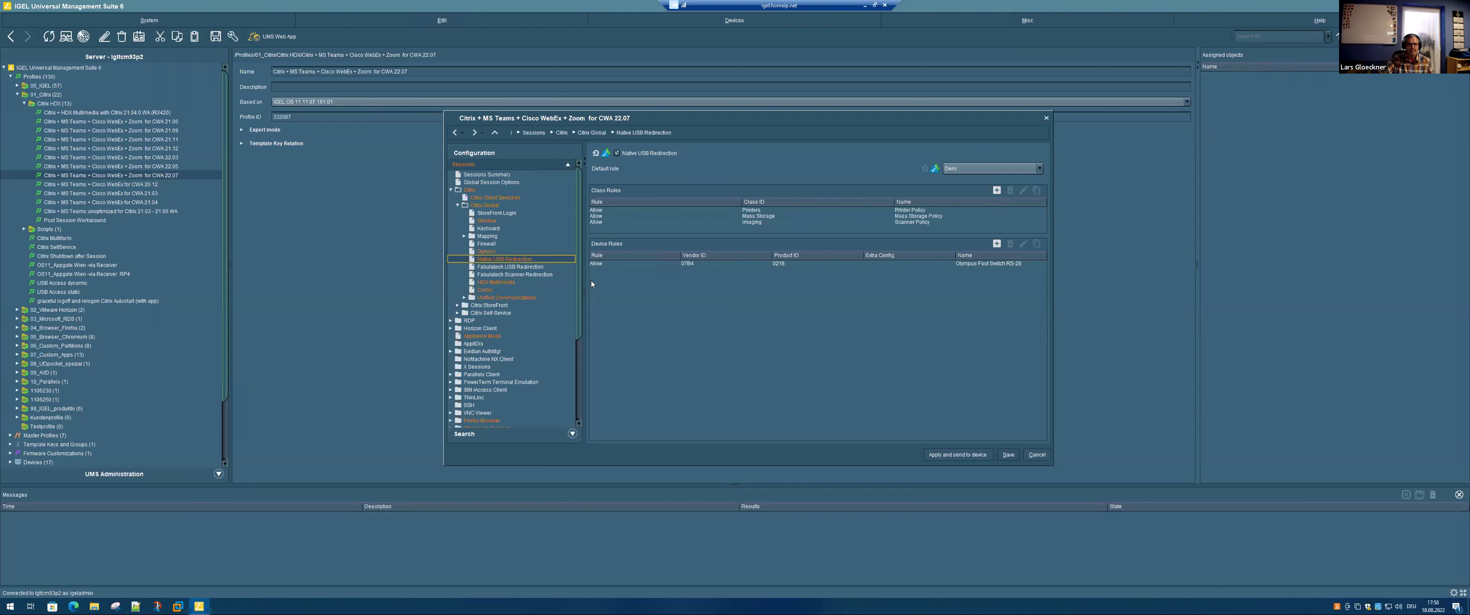
left_click(502, 283)
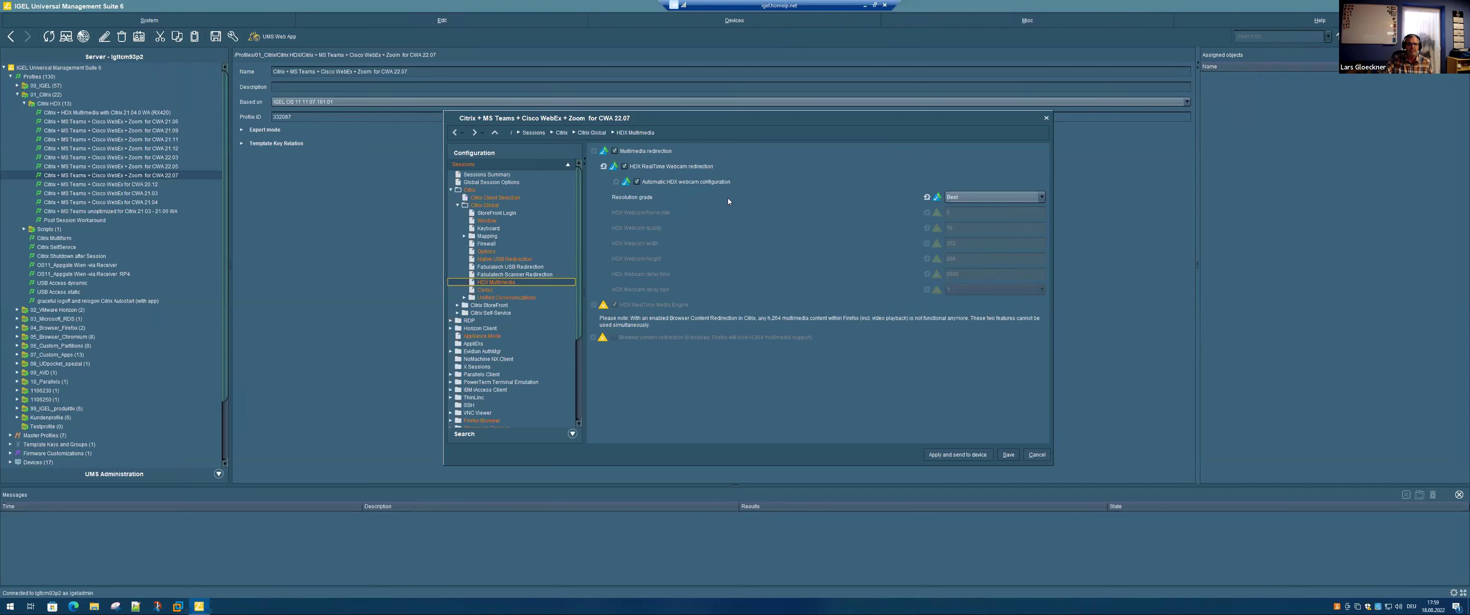
left_click(1042, 198)
left_click(1042, 197)
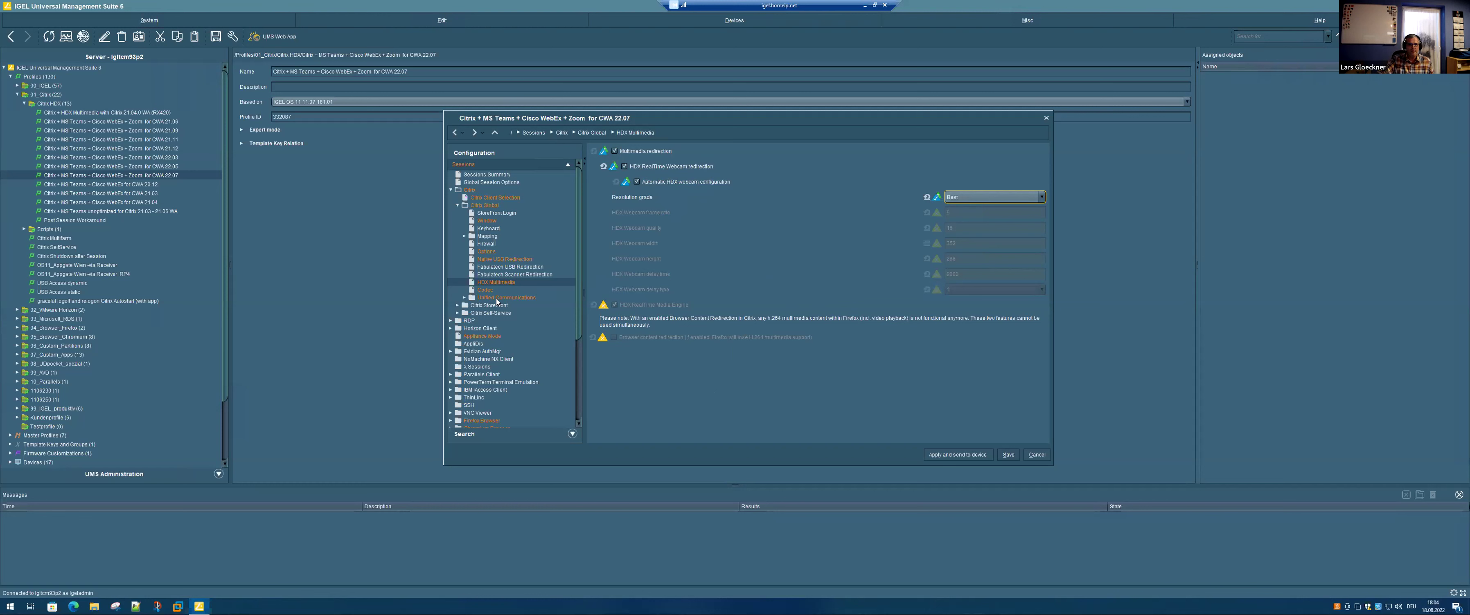
Step: Activate the HDX RealTime Media Engine parameter for Skype for Business under Citrix Unified Communications, leaving the engine itself unchecked
left_click(464, 298)
left_click(498, 313)
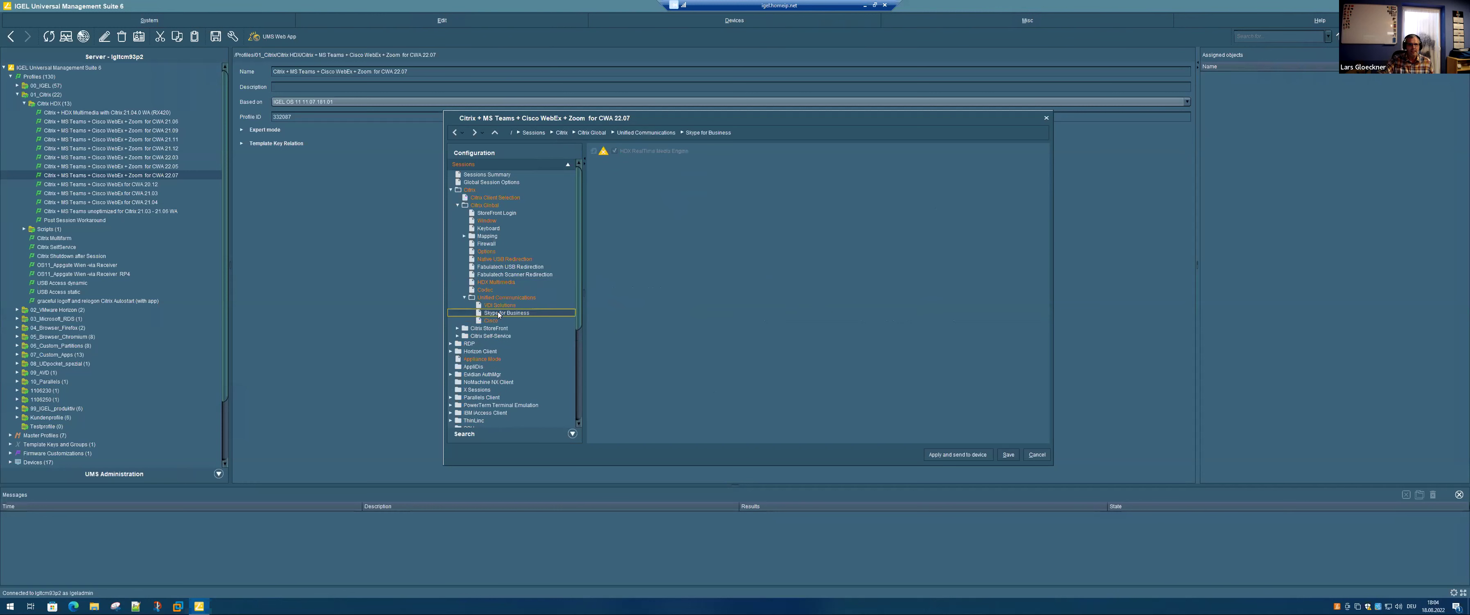
left_click(604, 151)
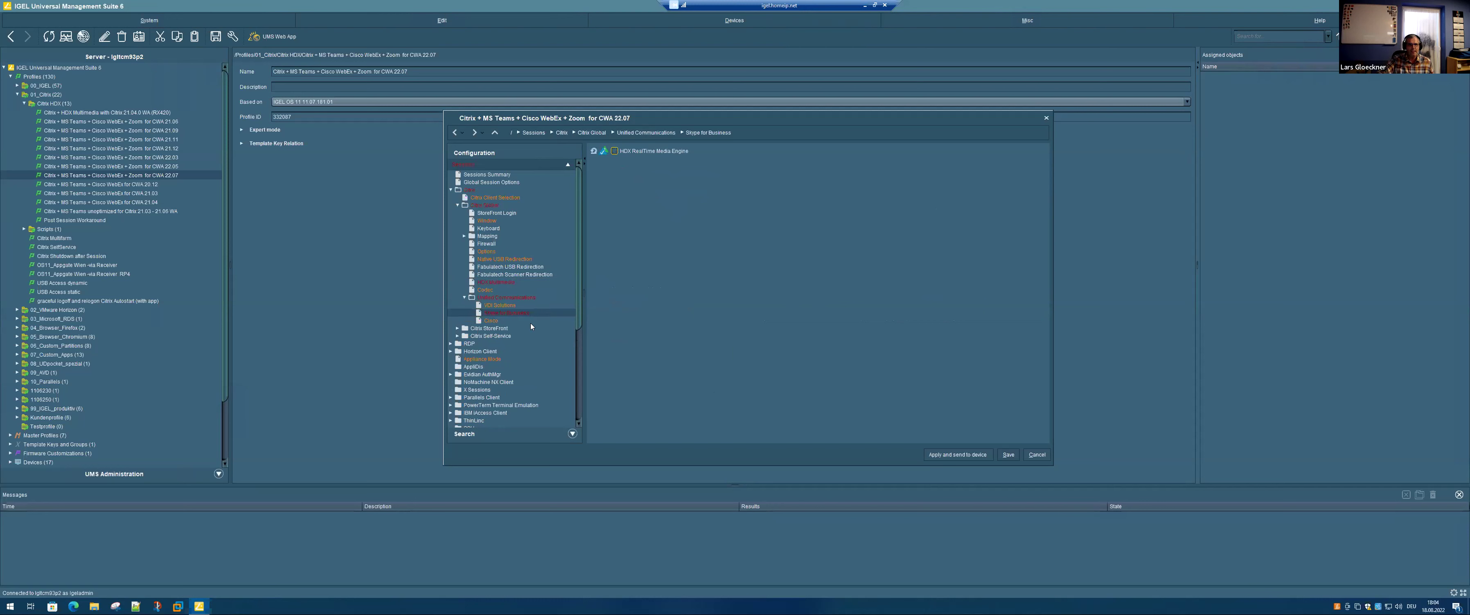
Step: Review the Citrix Global pages for HDX Multimedia, VDI Solutions and Codec
left_click(496, 282)
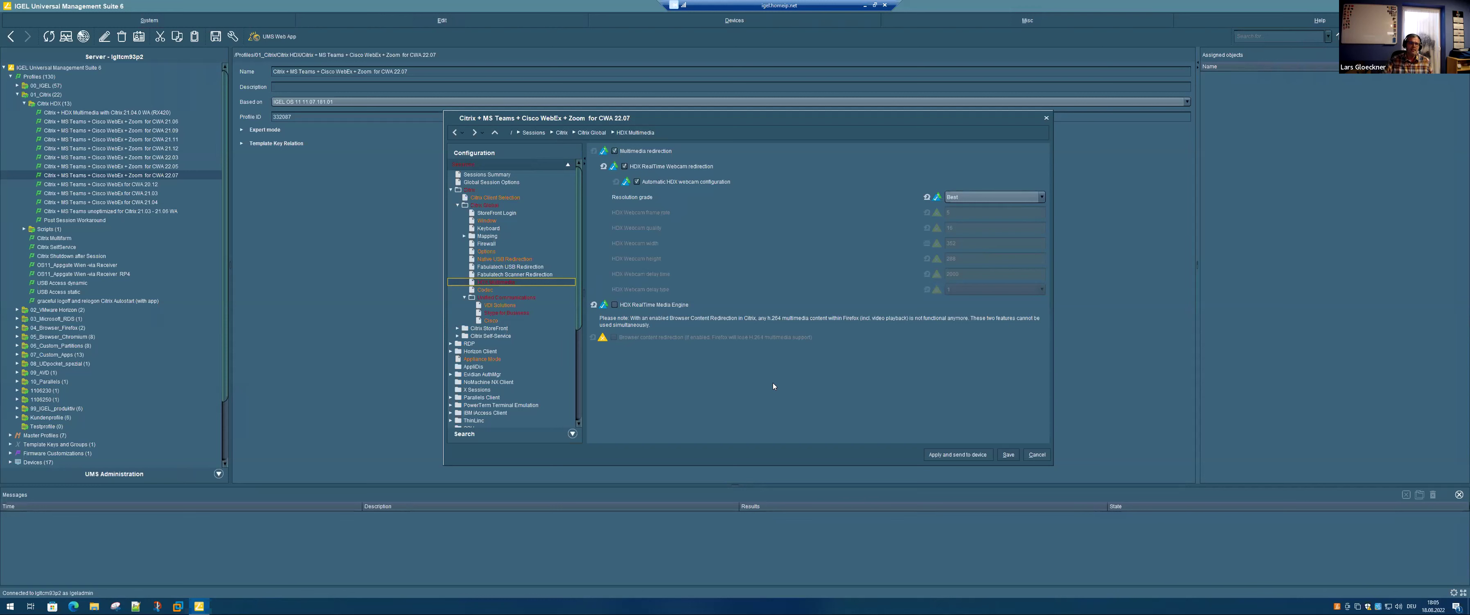
left_click(501, 305)
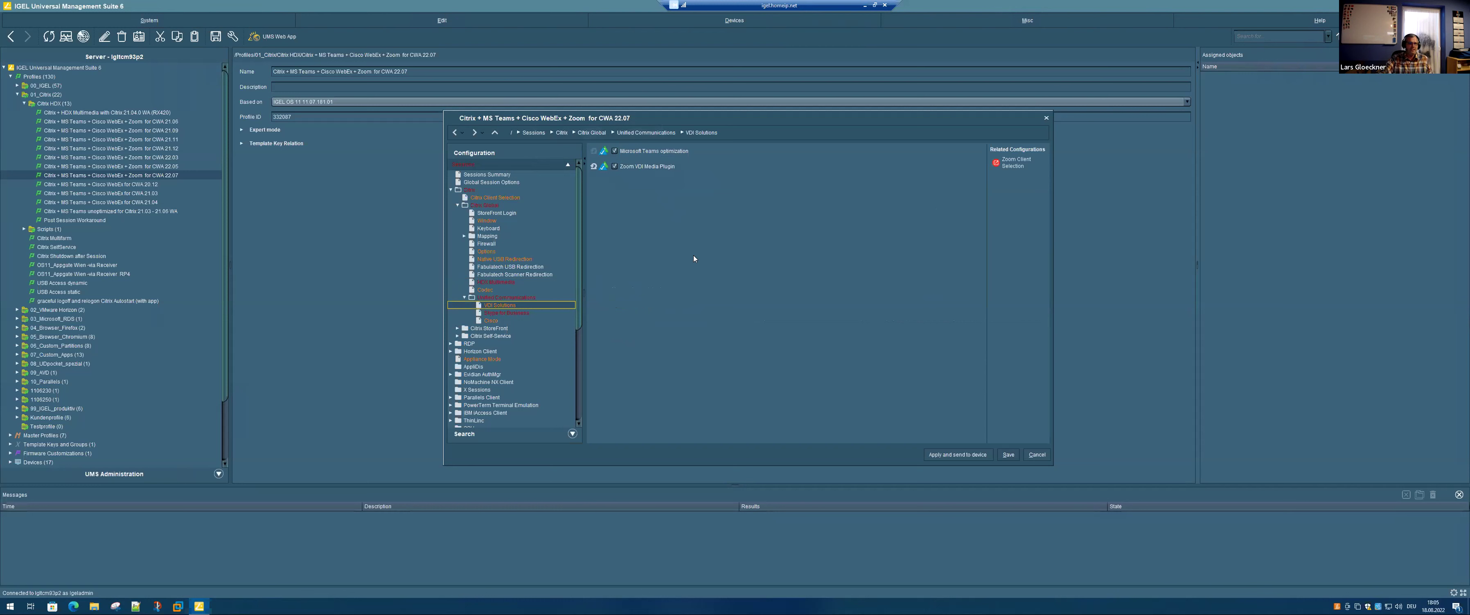
left_click(511, 283)
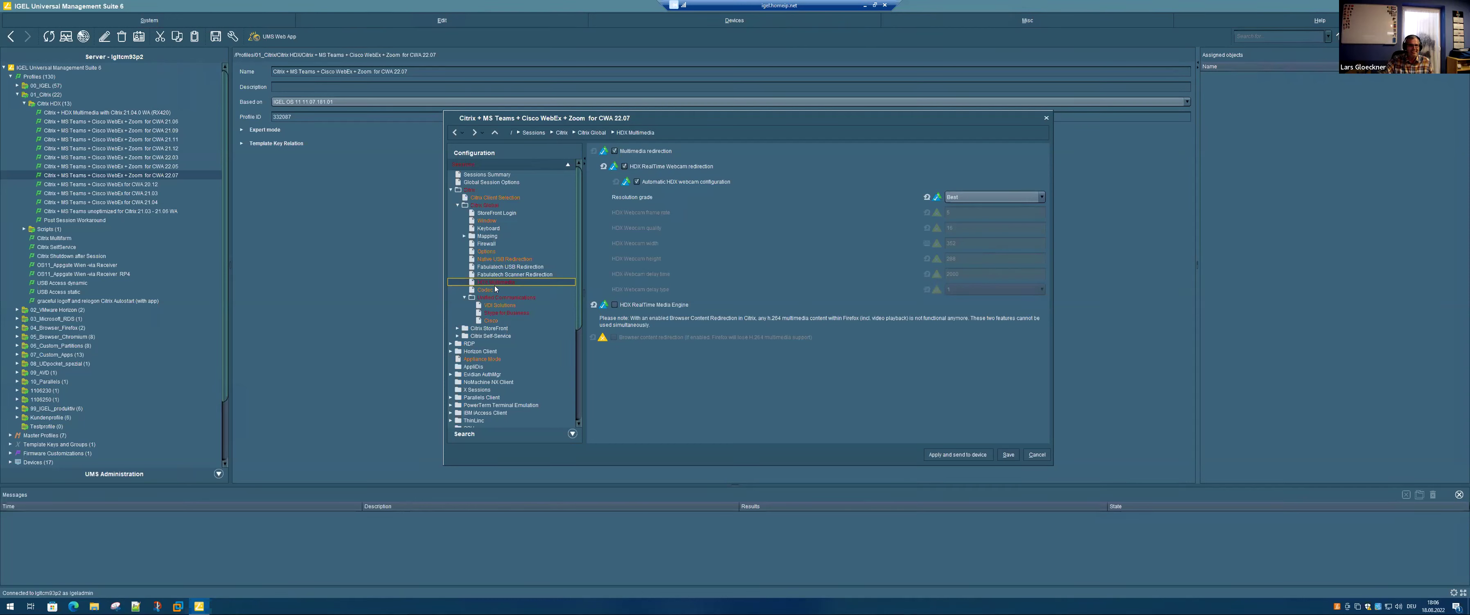
left_click(483, 290)
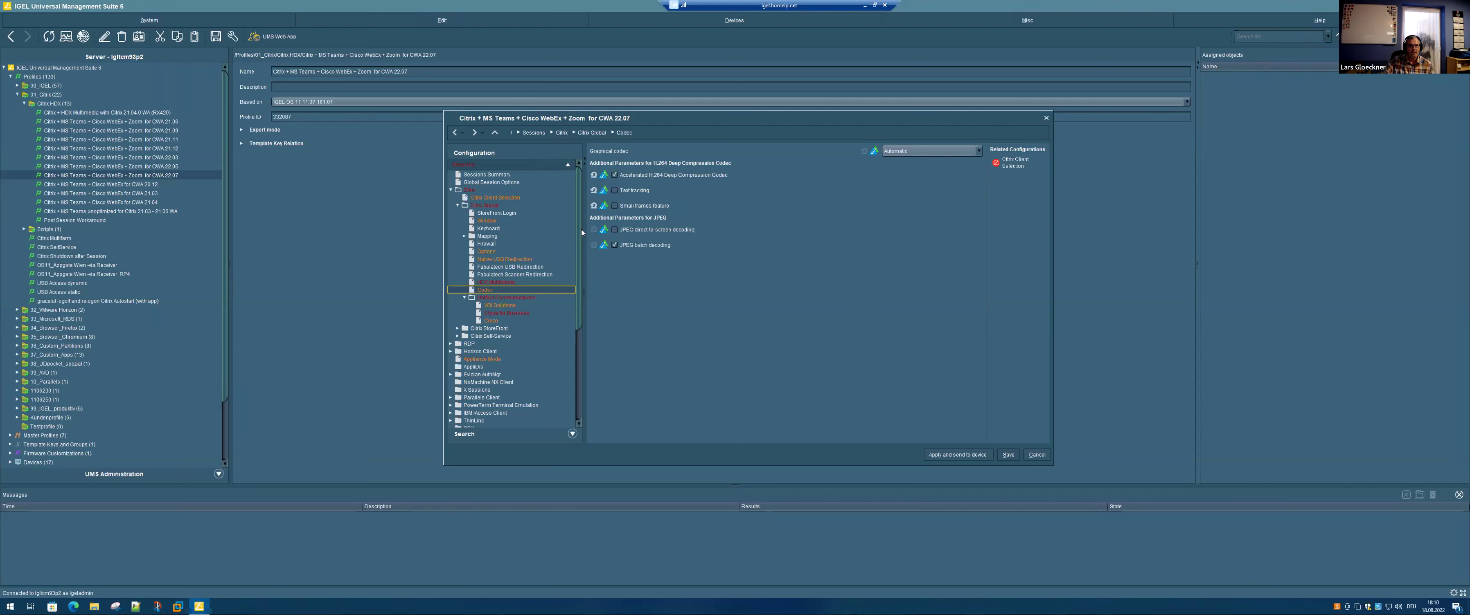
left_click_drag(581, 242, 579, 264)
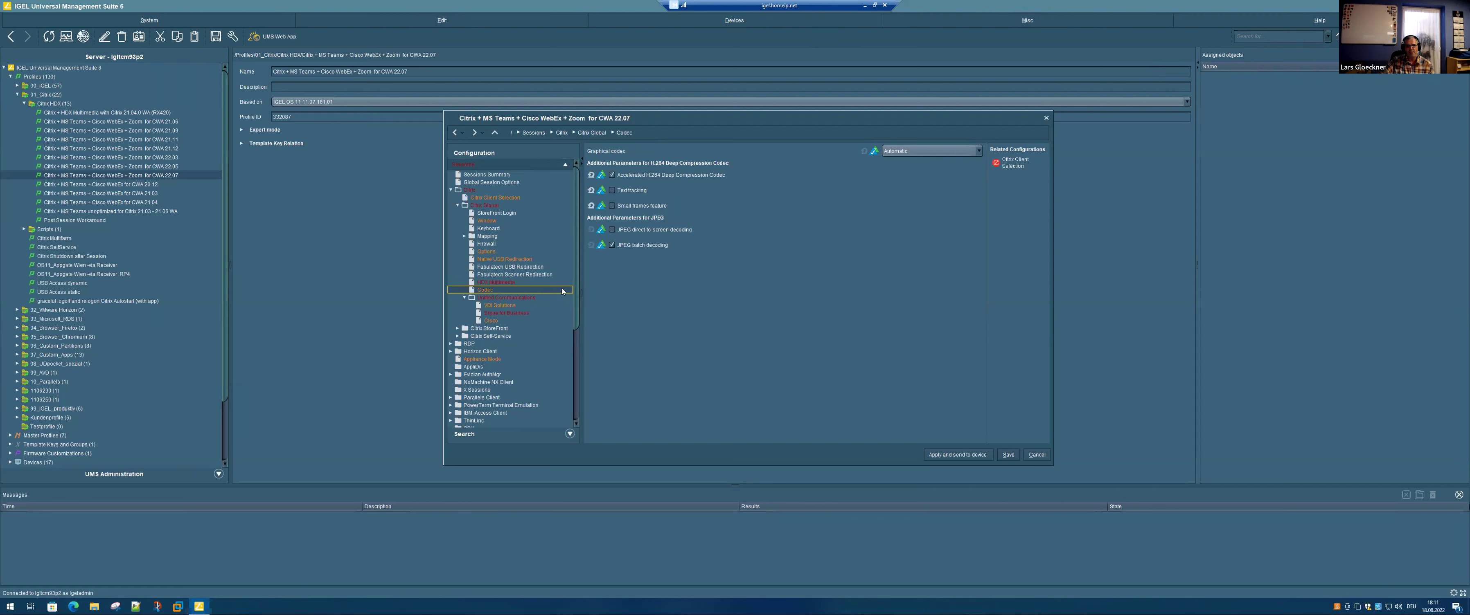
Step: Search the system registry for parameters whose name contains "udp"
left_click_drag(573, 209, 574, 301)
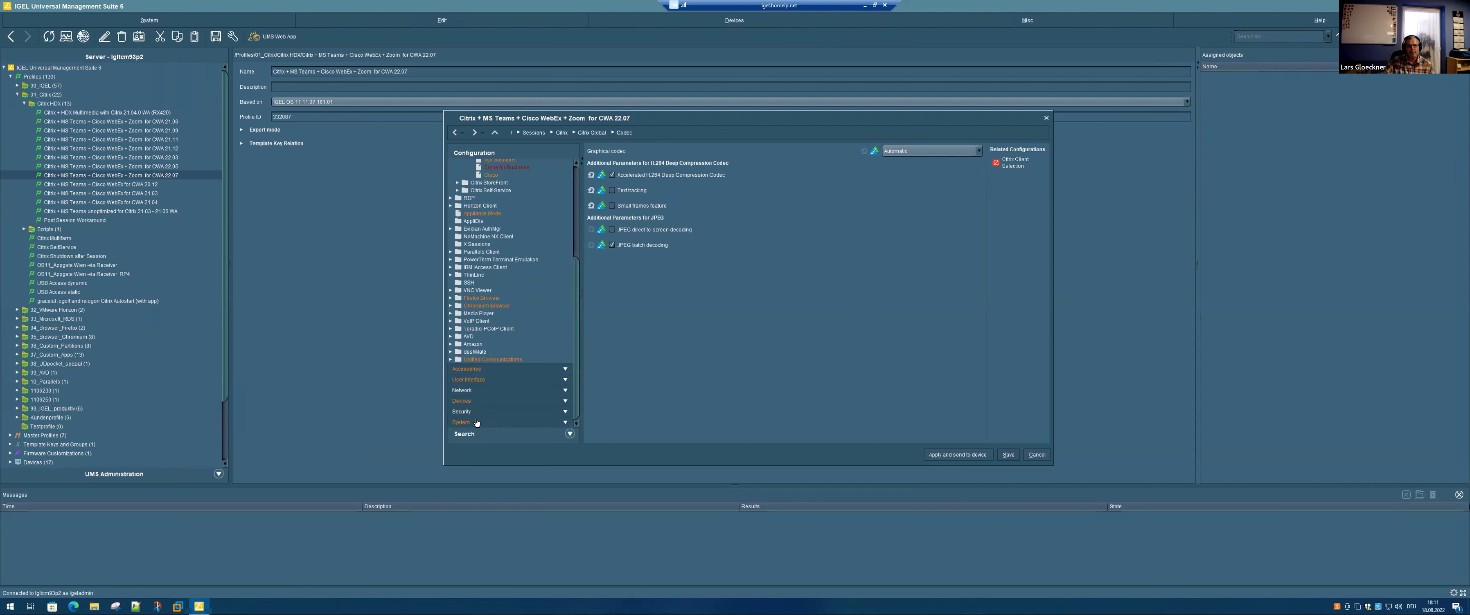
left_click(476, 423)
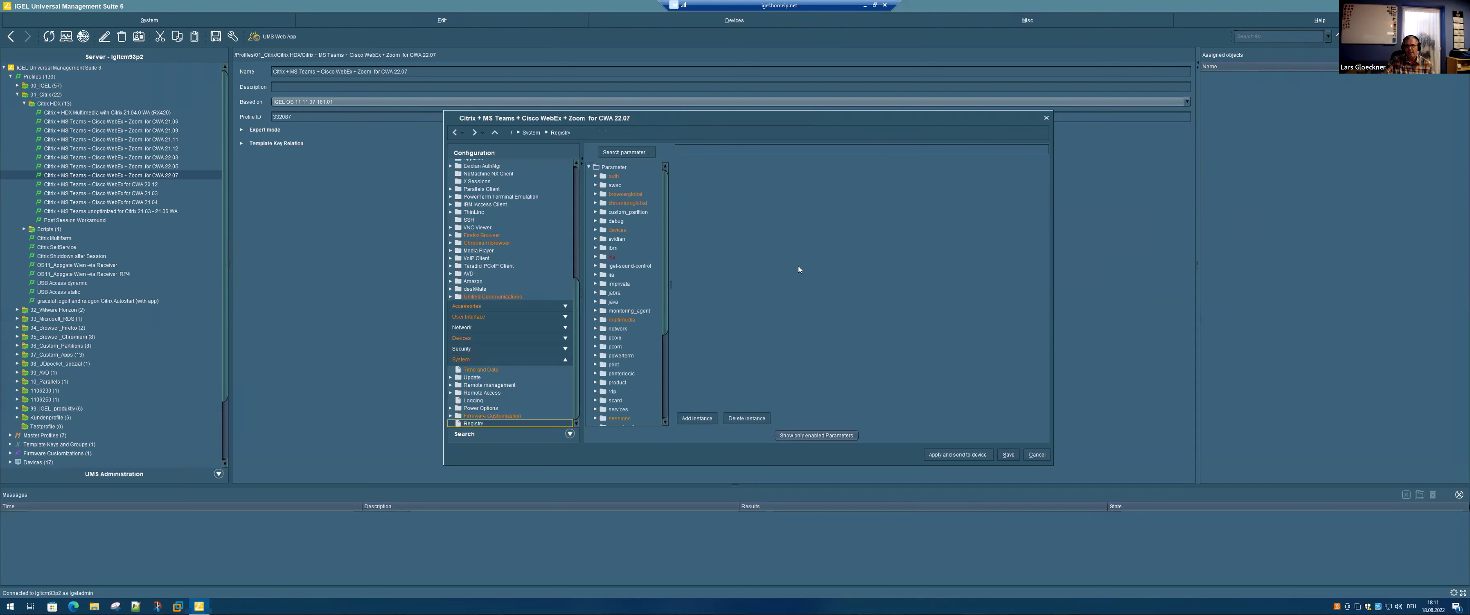
left_click(624, 151)
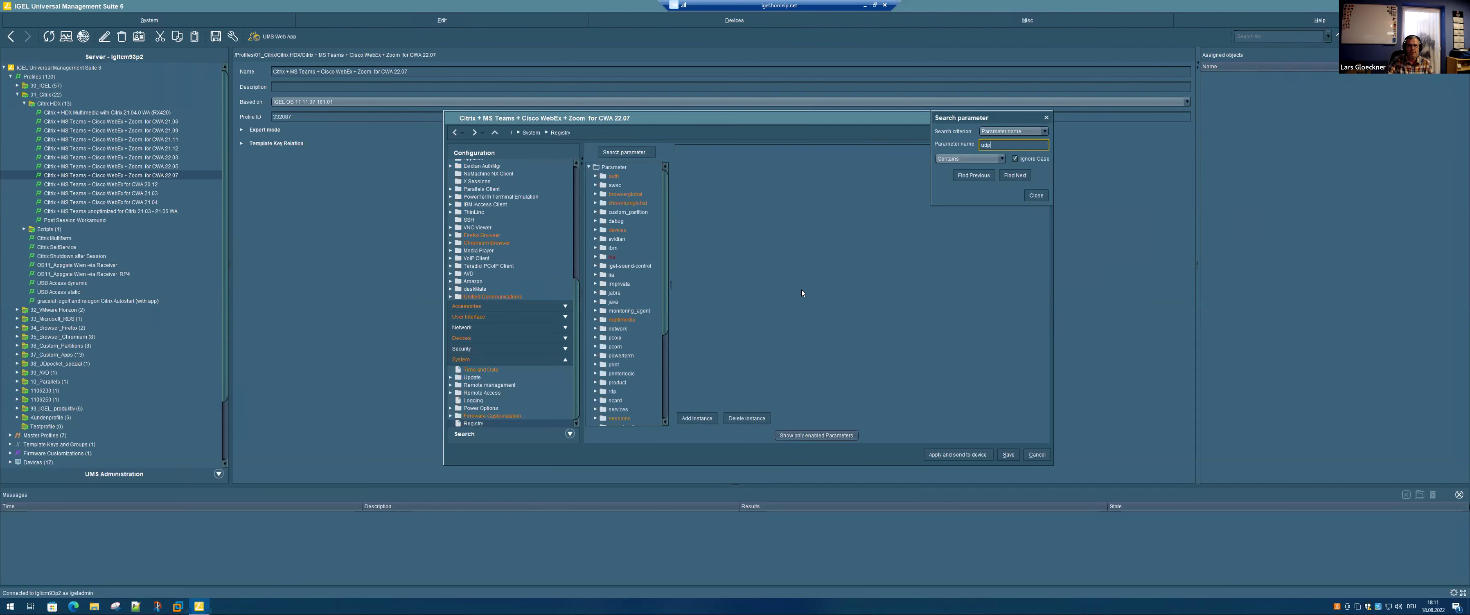
key("Return")
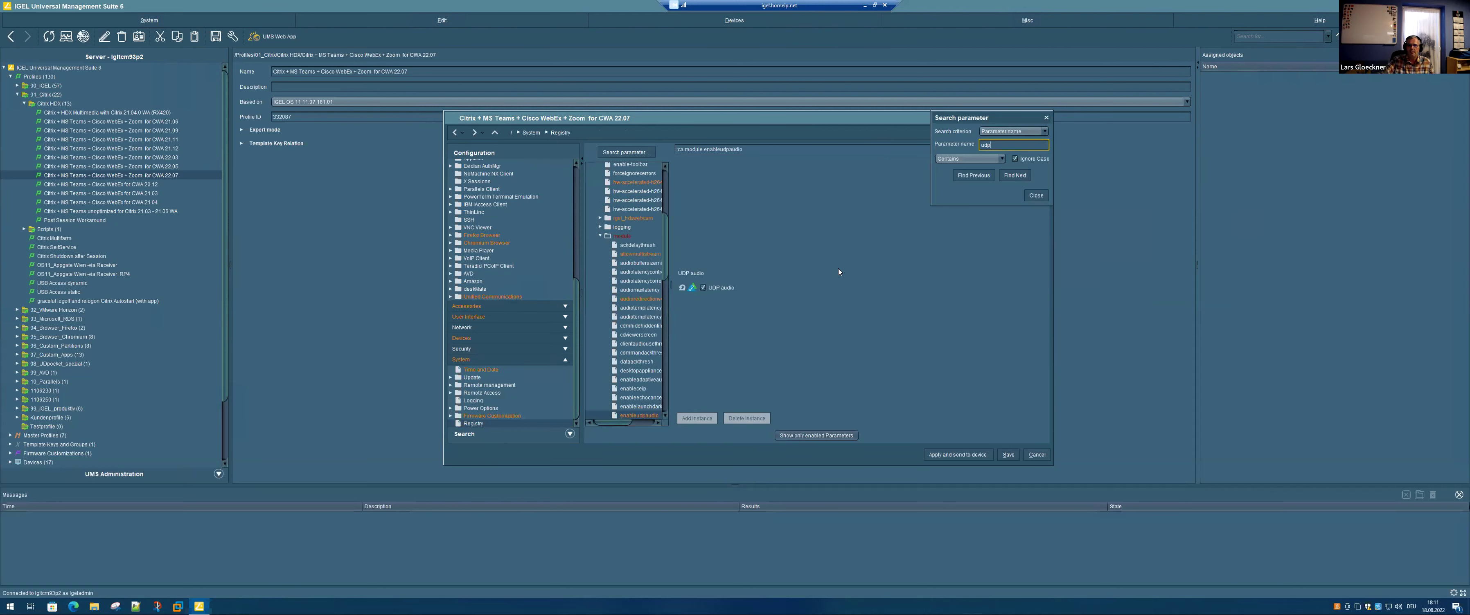
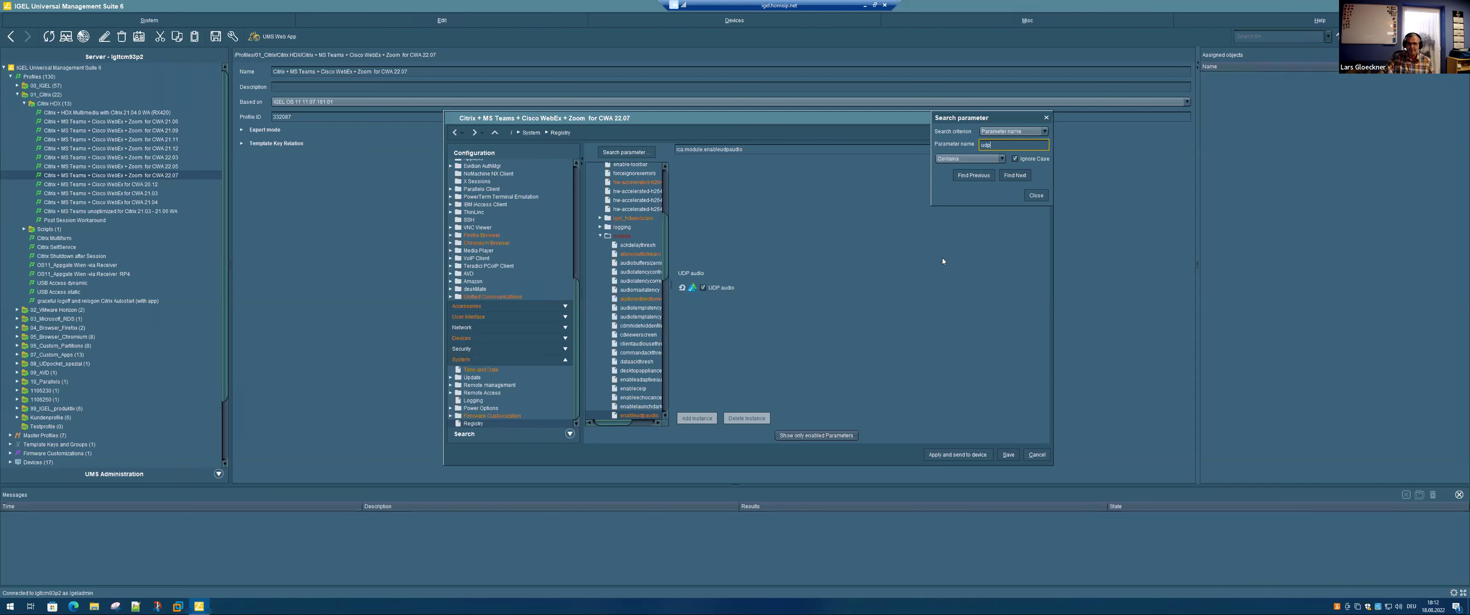
Step: Inspect the ICA module parameters for UDP audio through Citrix Gateway and for multiple audio device support
left_click_drag(667, 251, 701, 342)
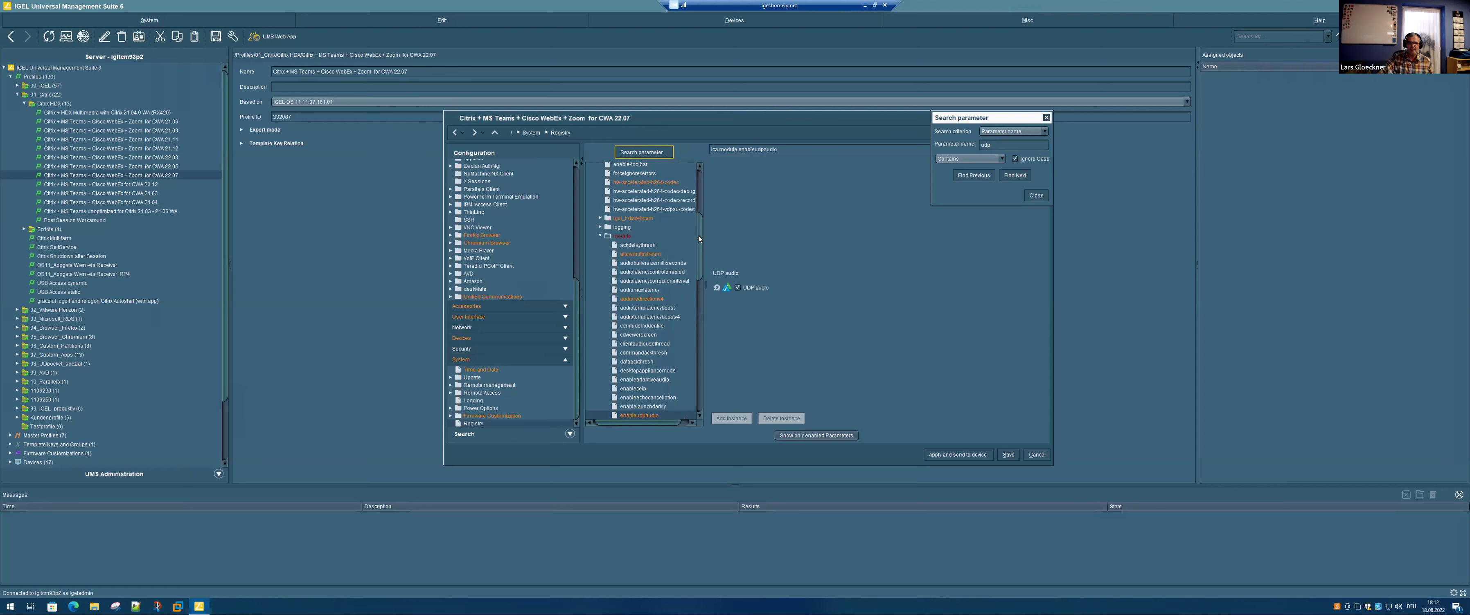
scroll(698, 238, "down", 2)
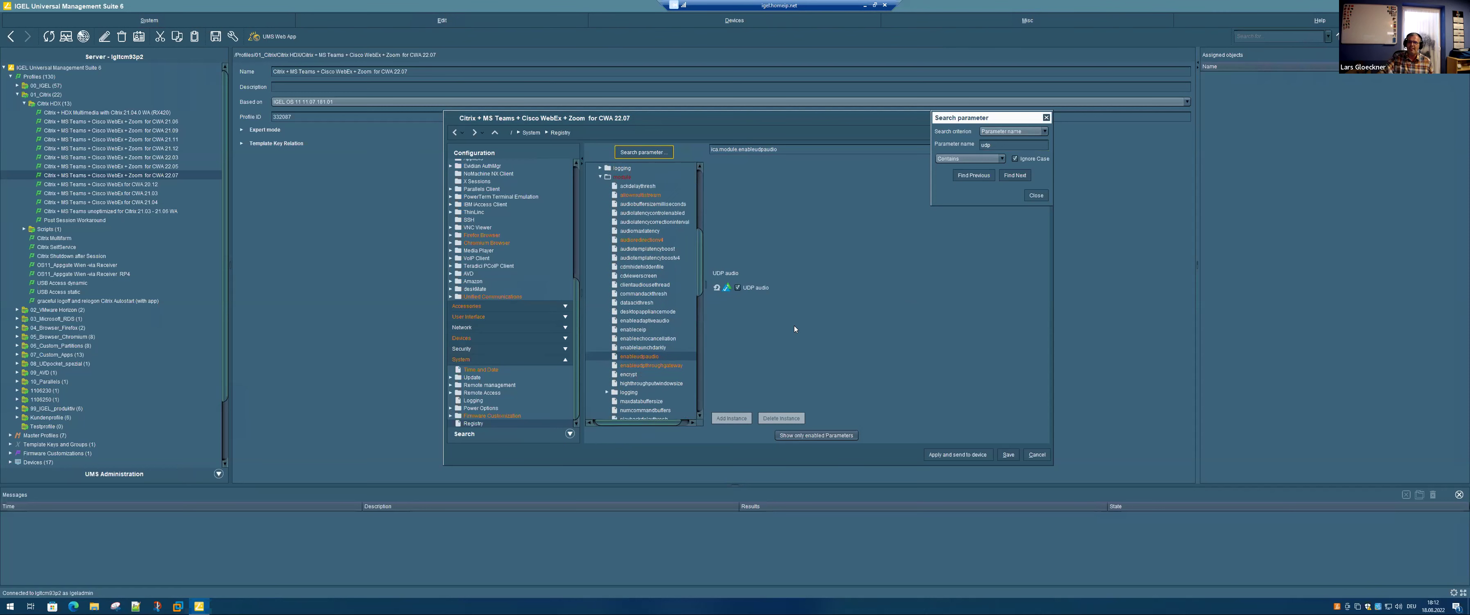
key("Escape")
key("Down")
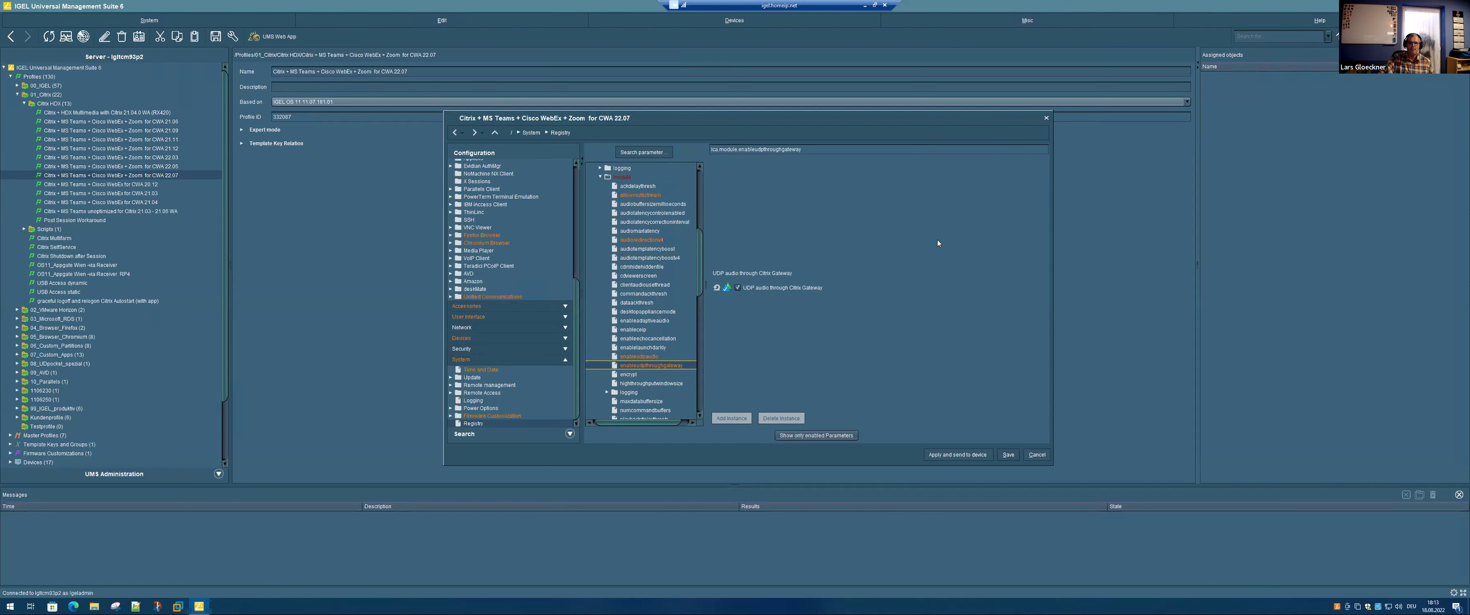
scroll(689, 259, "down", 2)
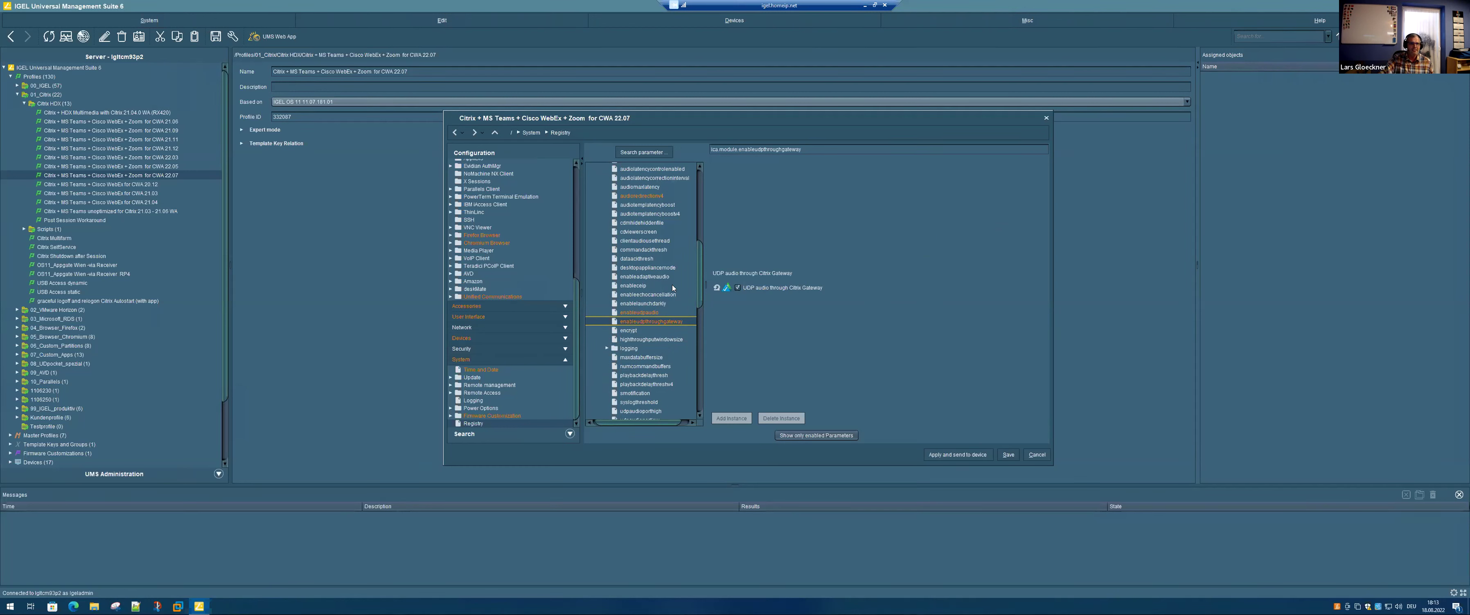
scroll(647, 271, "up", 3)
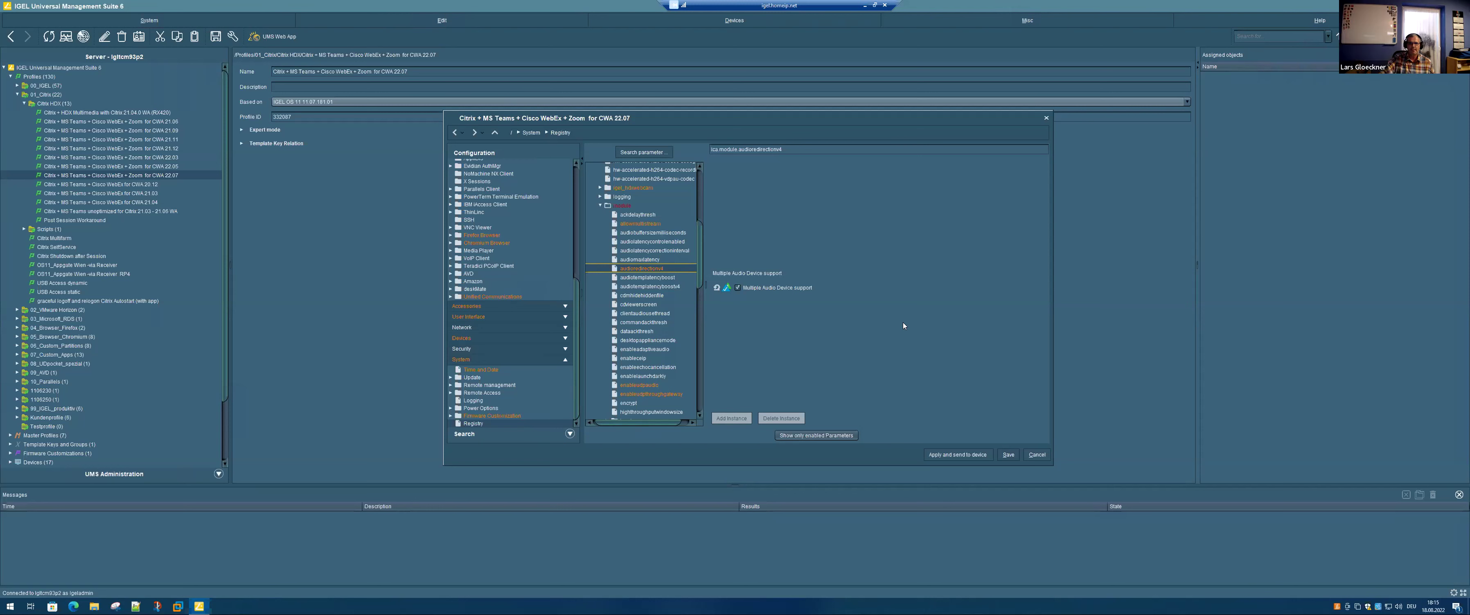
Step: Expand the multimedia folder in the registry parameter tree and look through its subfolders
scroll(700, 257, "down", 4)
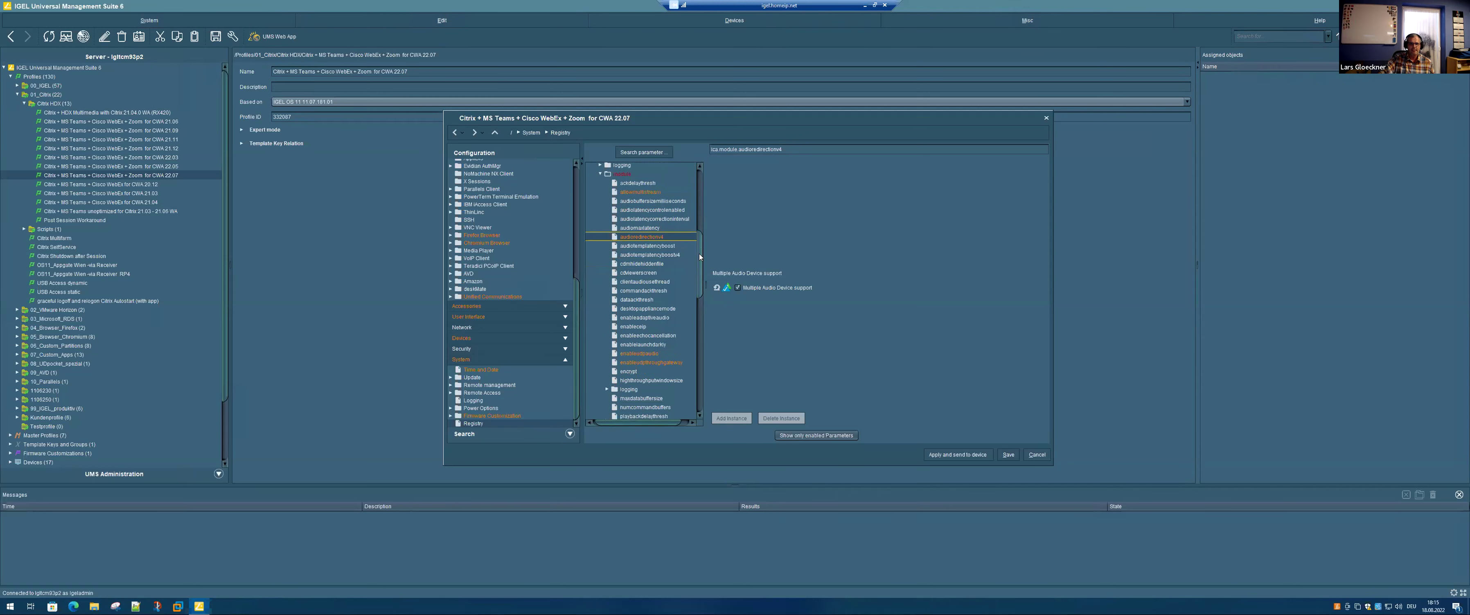
scroll(697, 300, "down", 5)
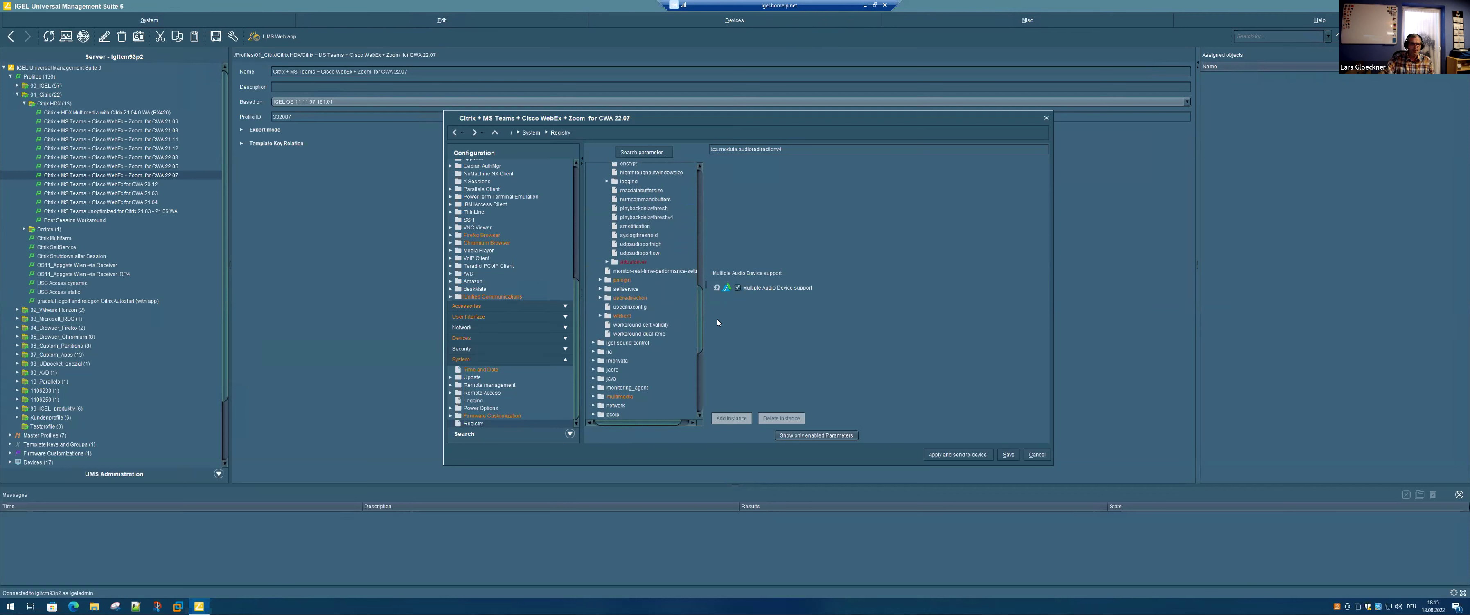
left_click_drag(699, 301, 667, 329)
left_click(594, 302)
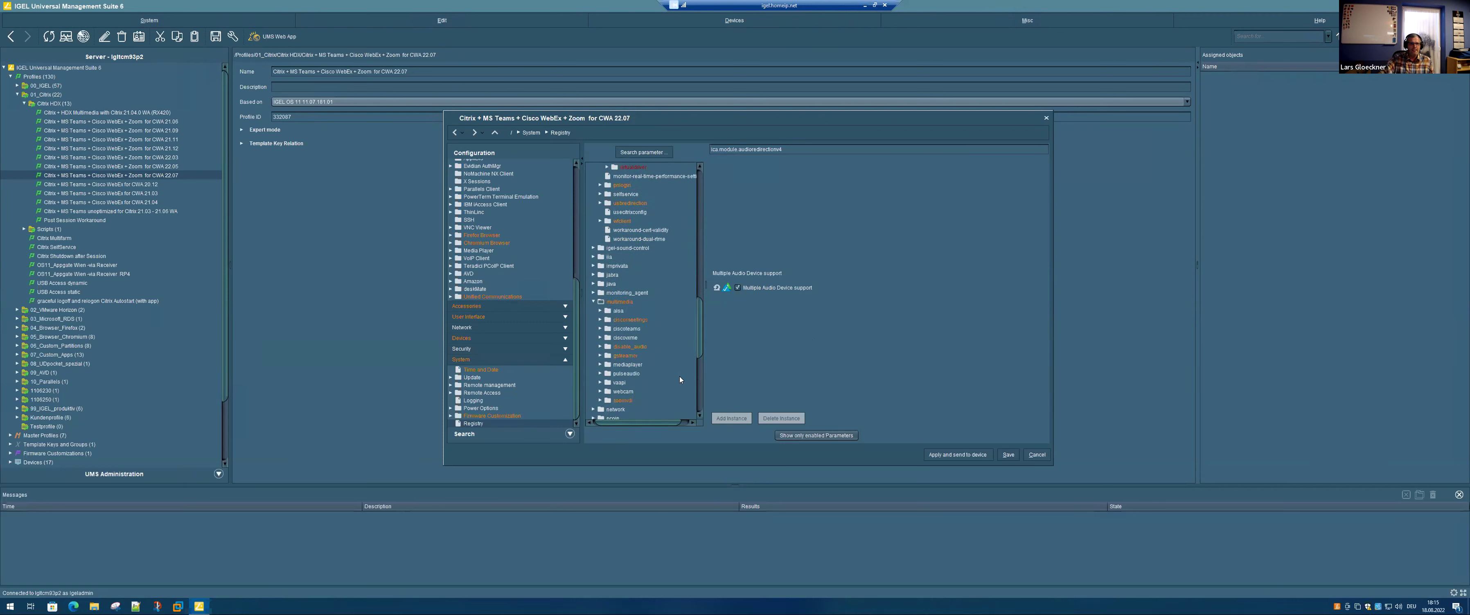
left_click_drag(699, 323, 711, 335)
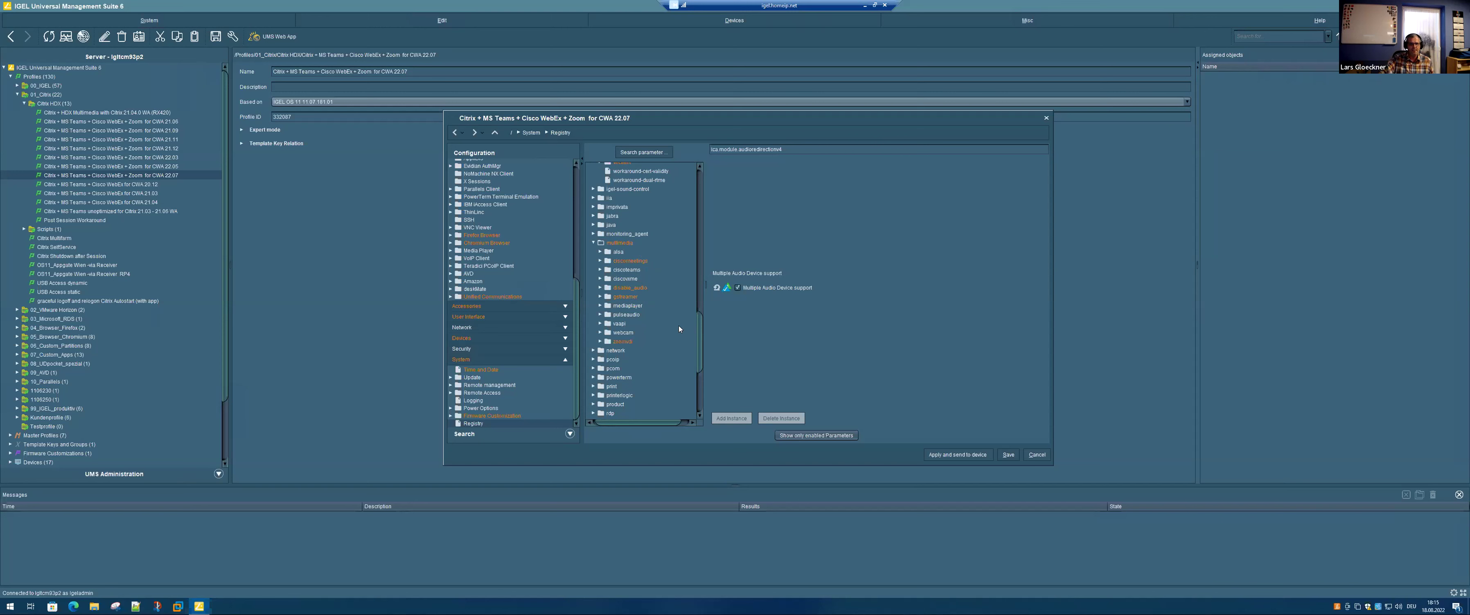
Step: Expand the PulseAudio daemon folder under multimedia in the registry tree so its parameter names are fully readable
left_click_drag(699, 316, 700, 329)
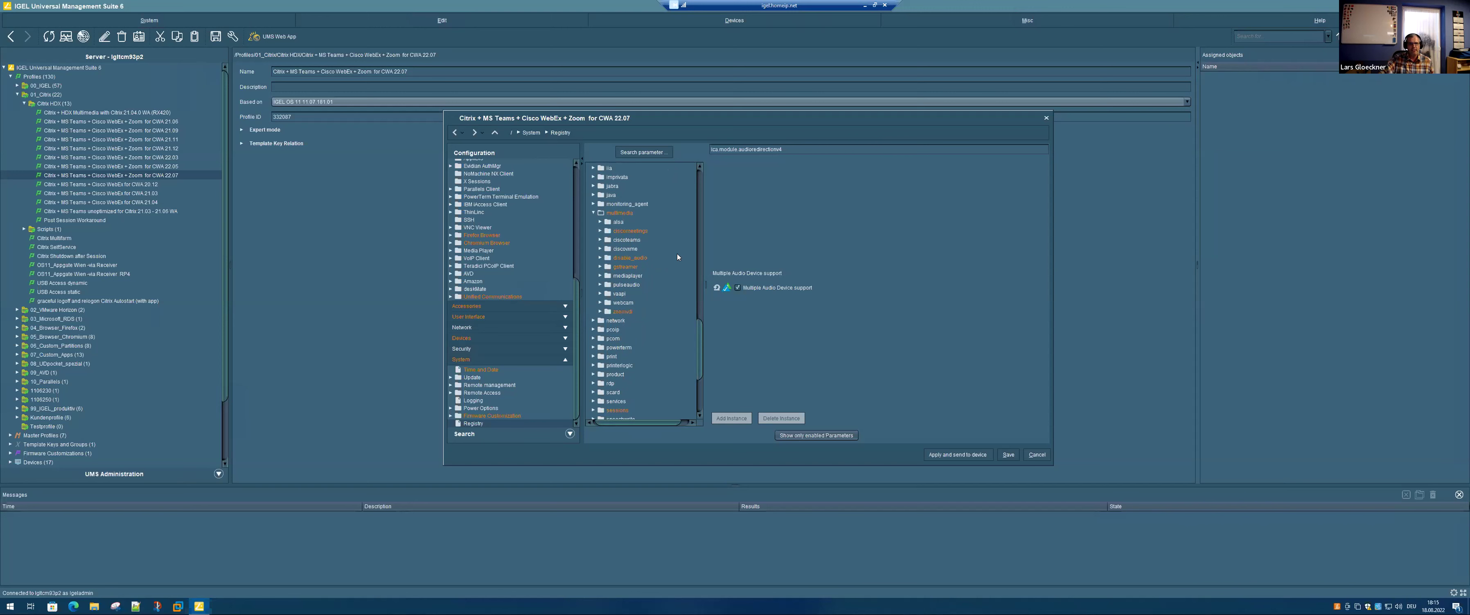
left_click(618, 224)
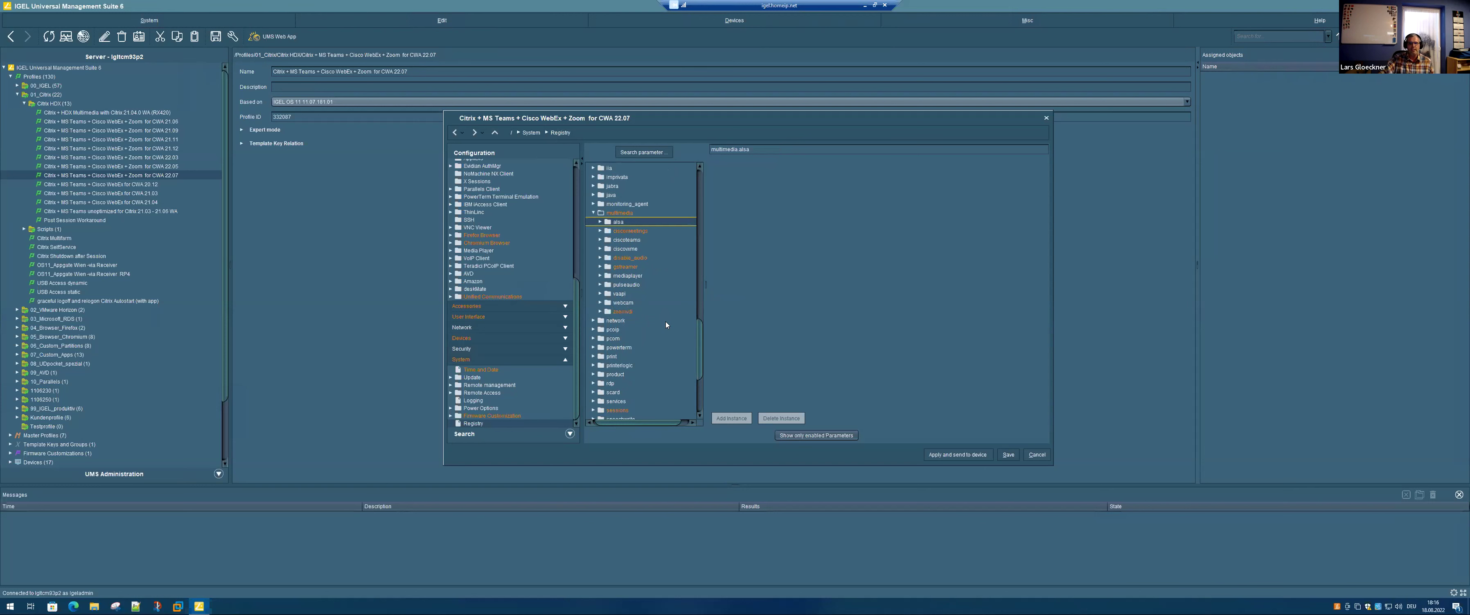
left_click(600, 285)
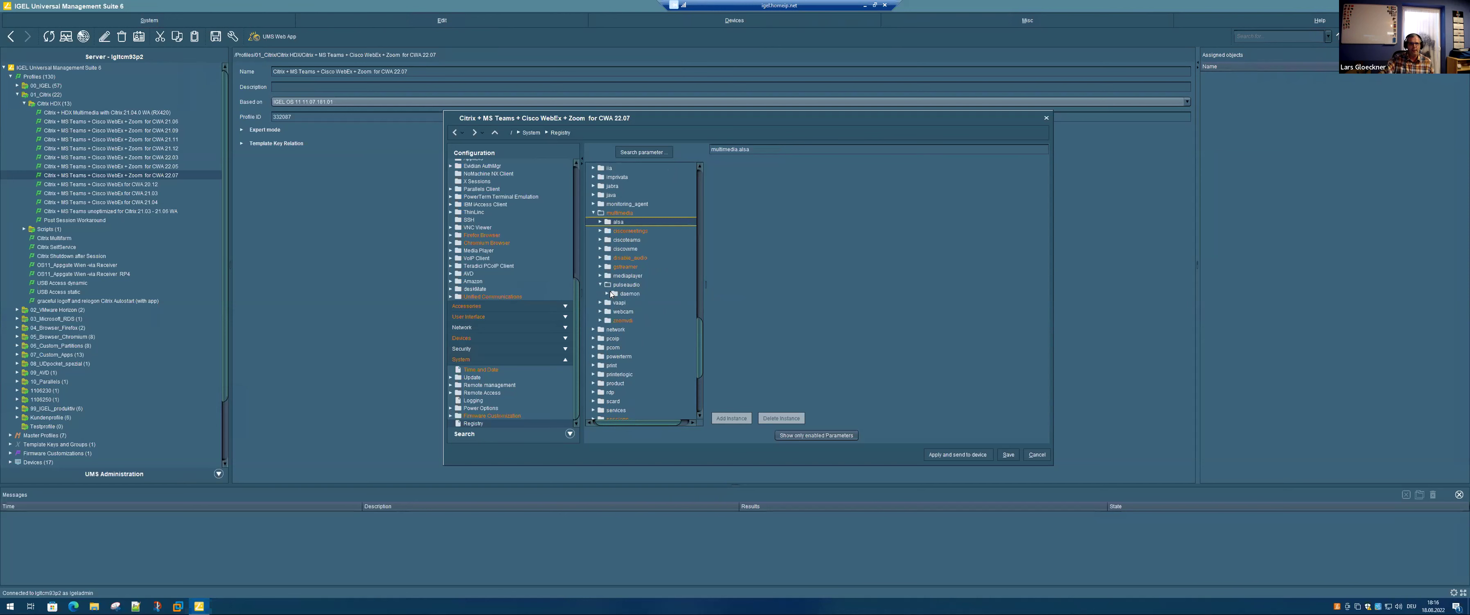
double_click(630, 294)
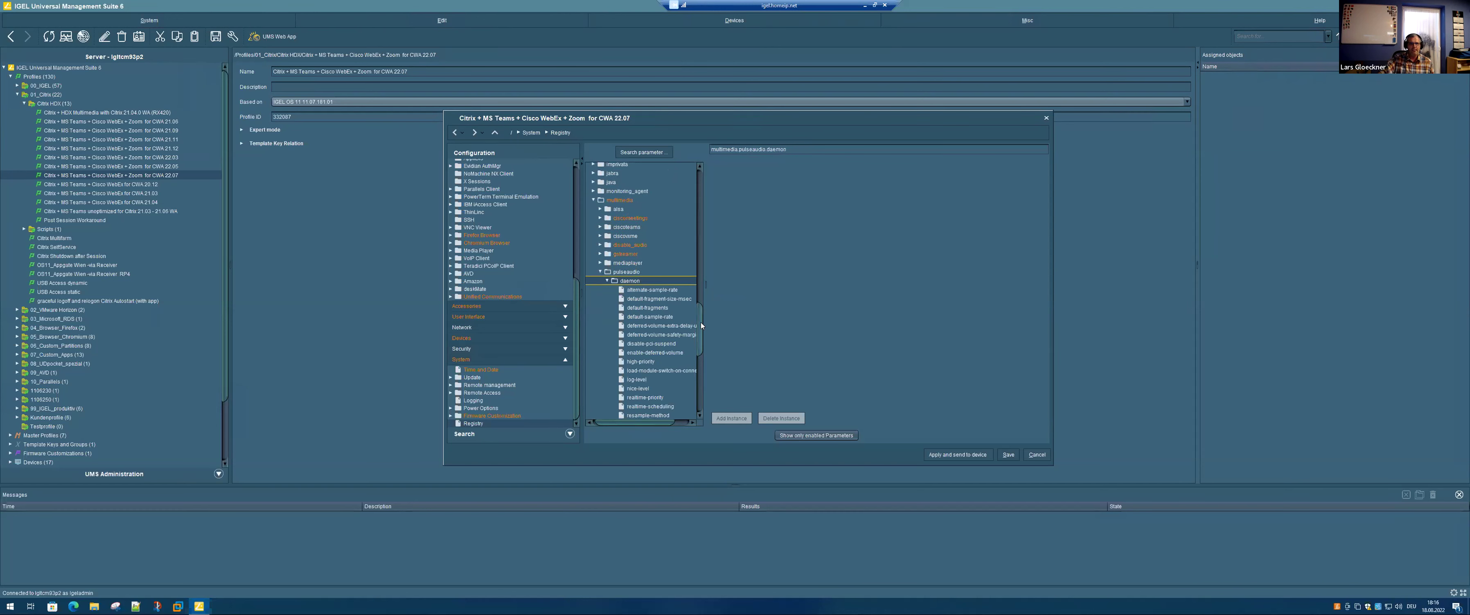
left_click_drag(723, 324, 725, 318)
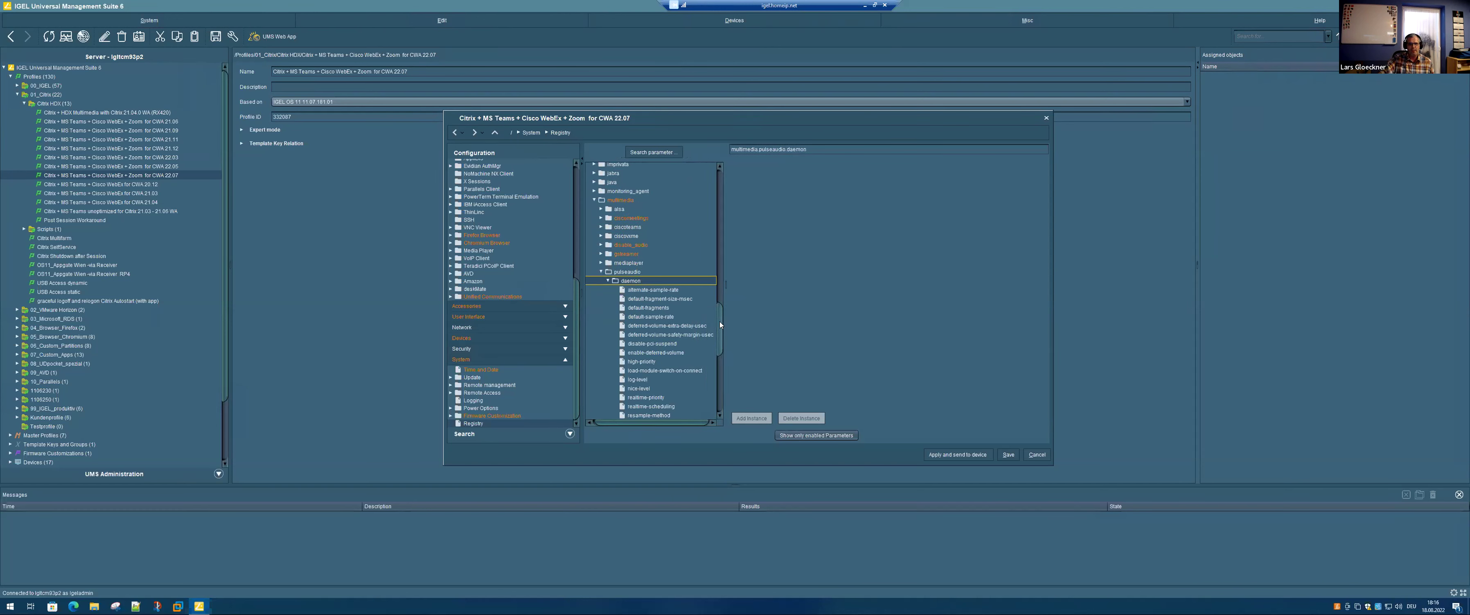
scroll(719, 327, "down", 2)
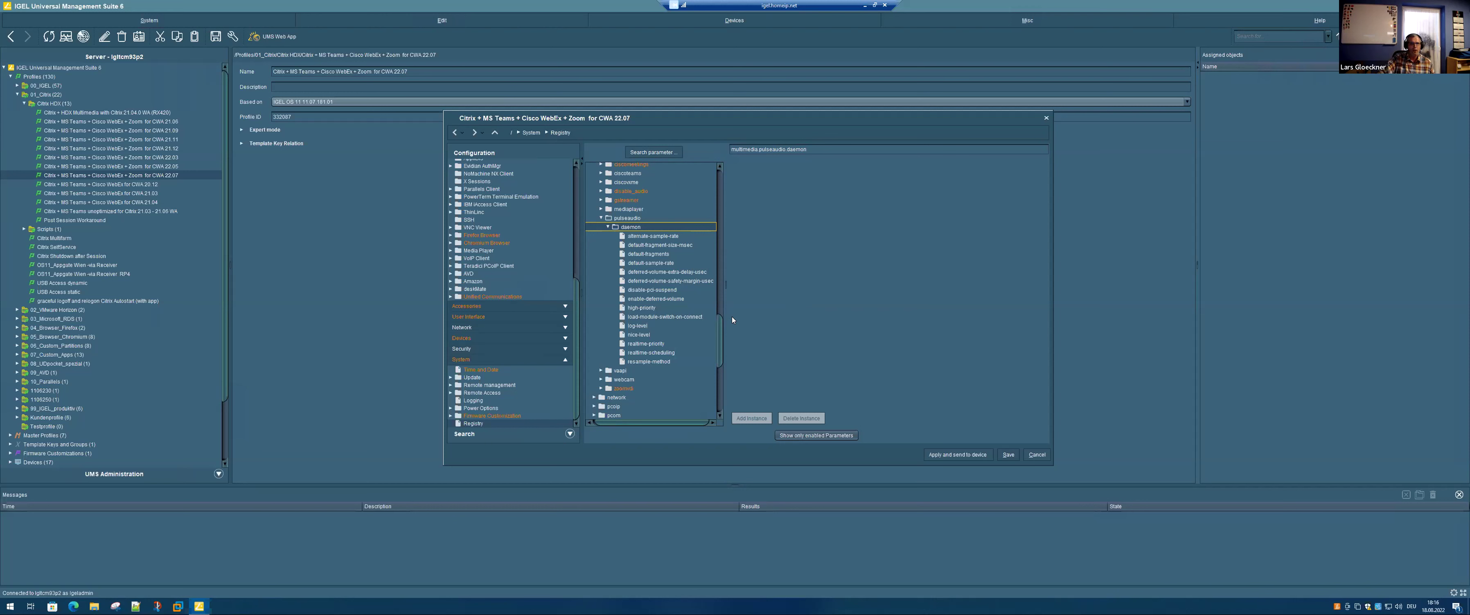
left_click_drag(725, 300, 730, 301)
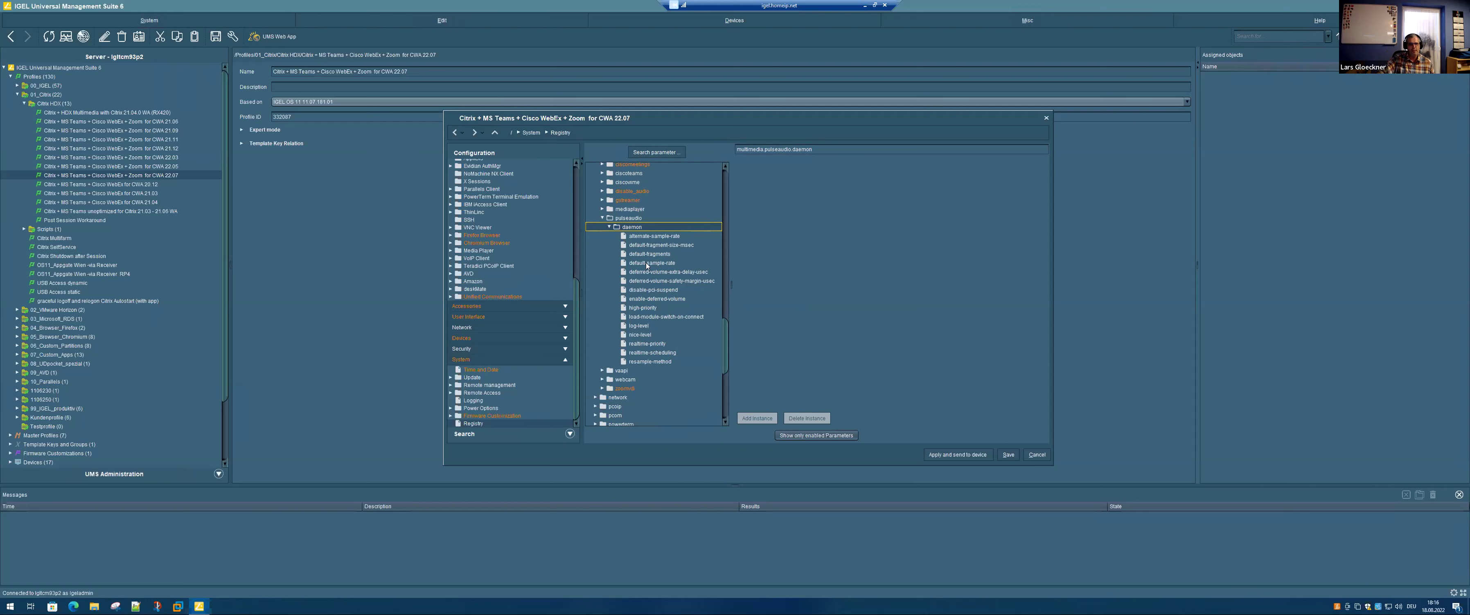
Step: Inspect the PulseAudio daemon parameters for high priority, safety margin, default sample rate, sound fragments, alternate sample rate and resample method
left_click(643, 307)
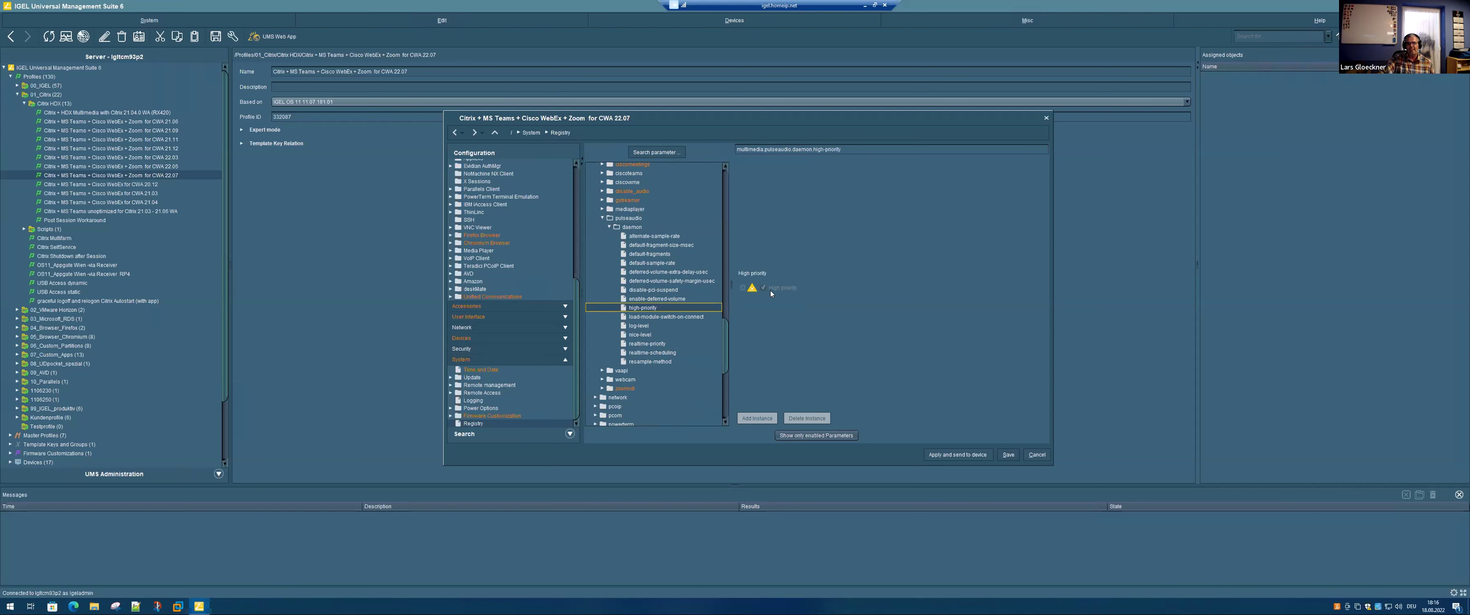
left_click(662, 289)
left_click(674, 282)
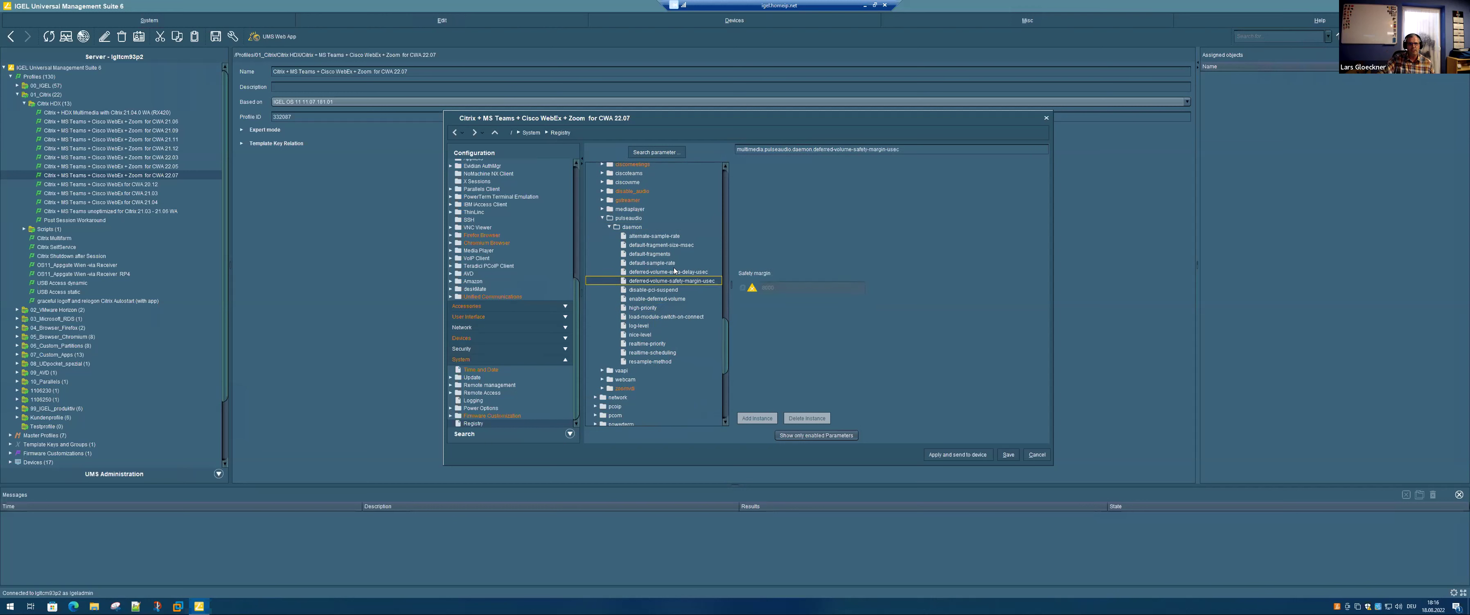
key("Up")
key("Up")
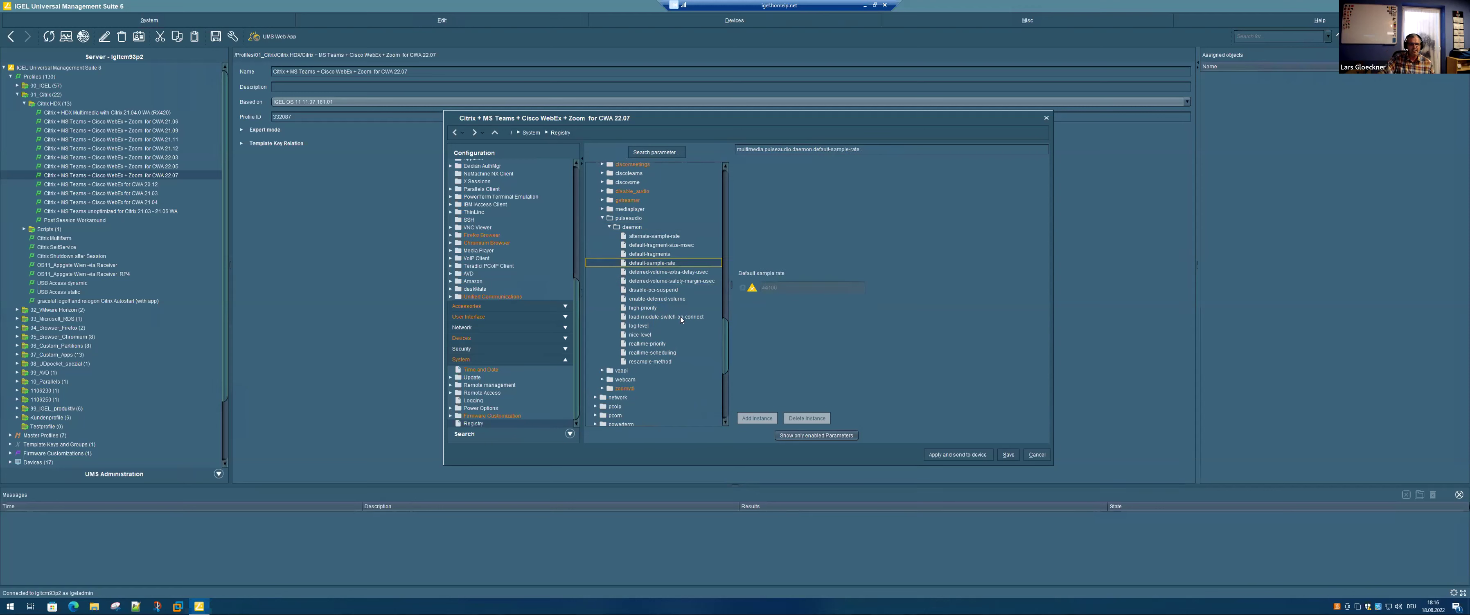
key("Up")
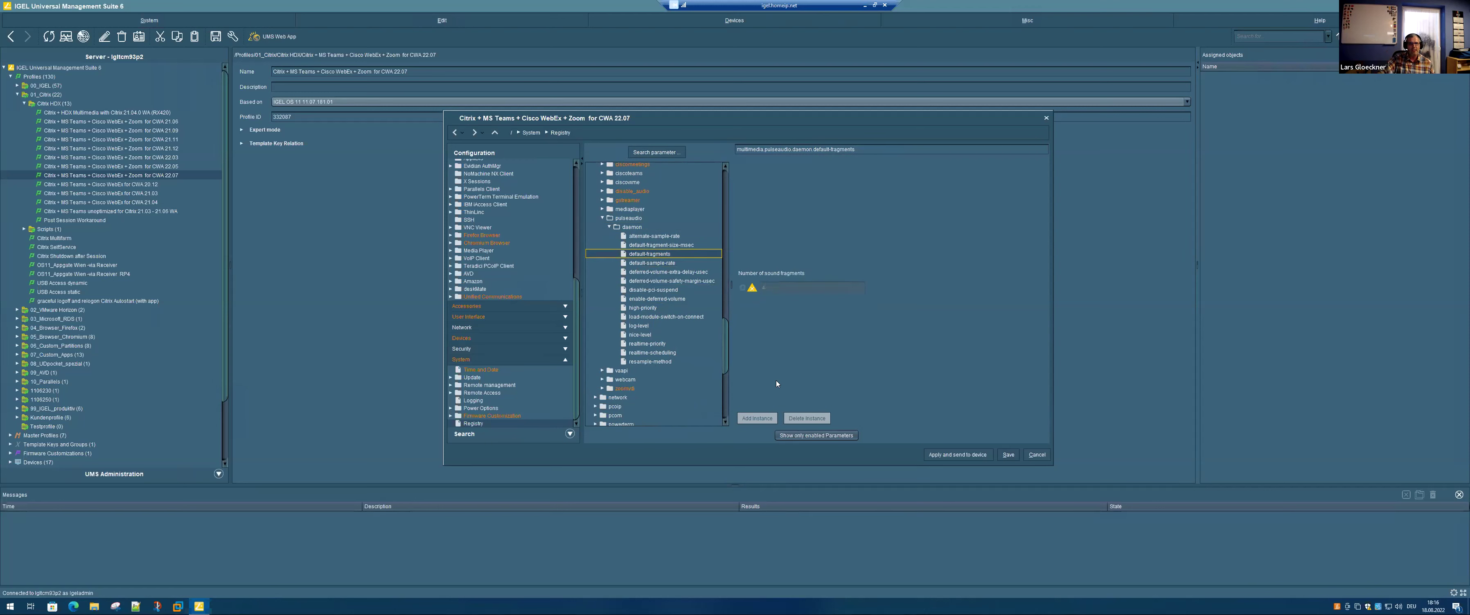
key("Down")
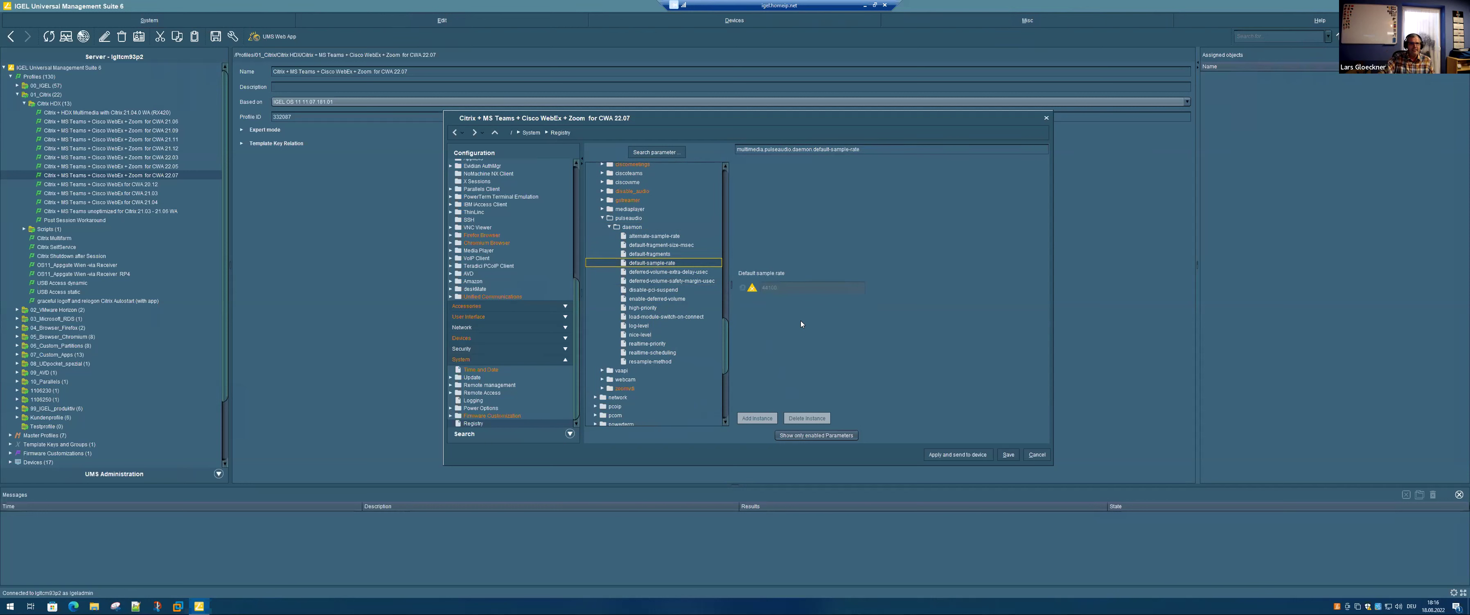
left_click(647, 236)
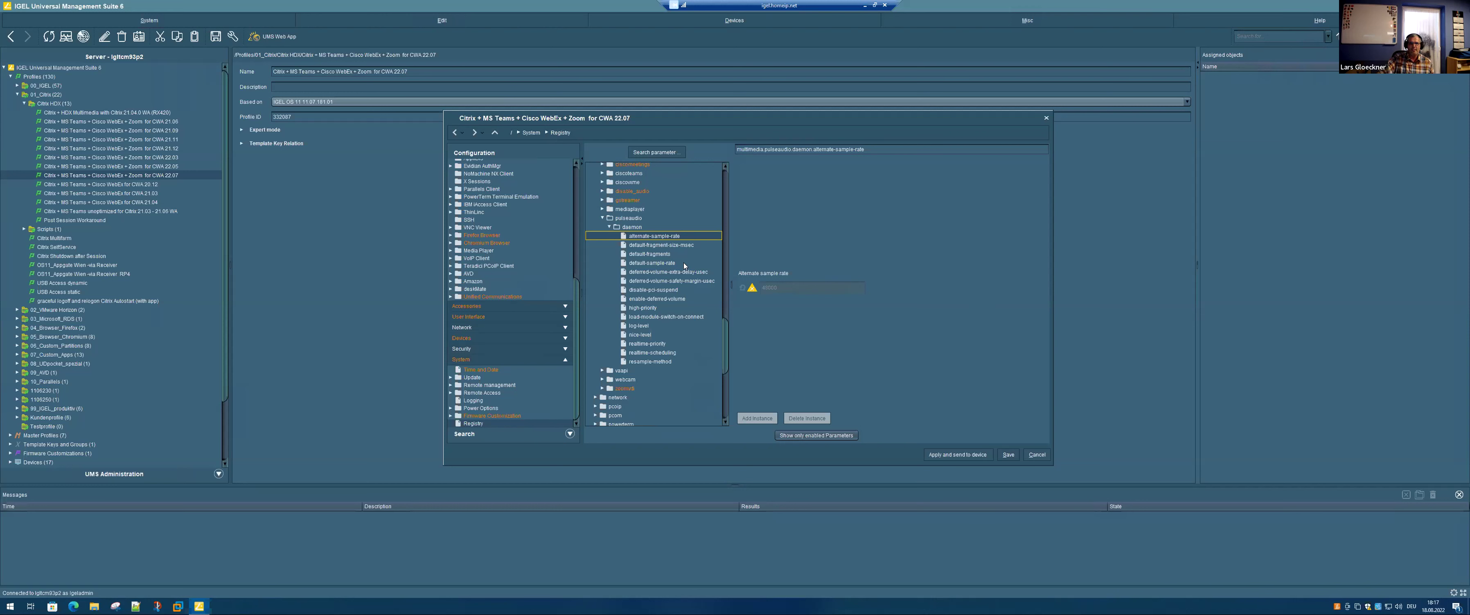
left_click(653, 363)
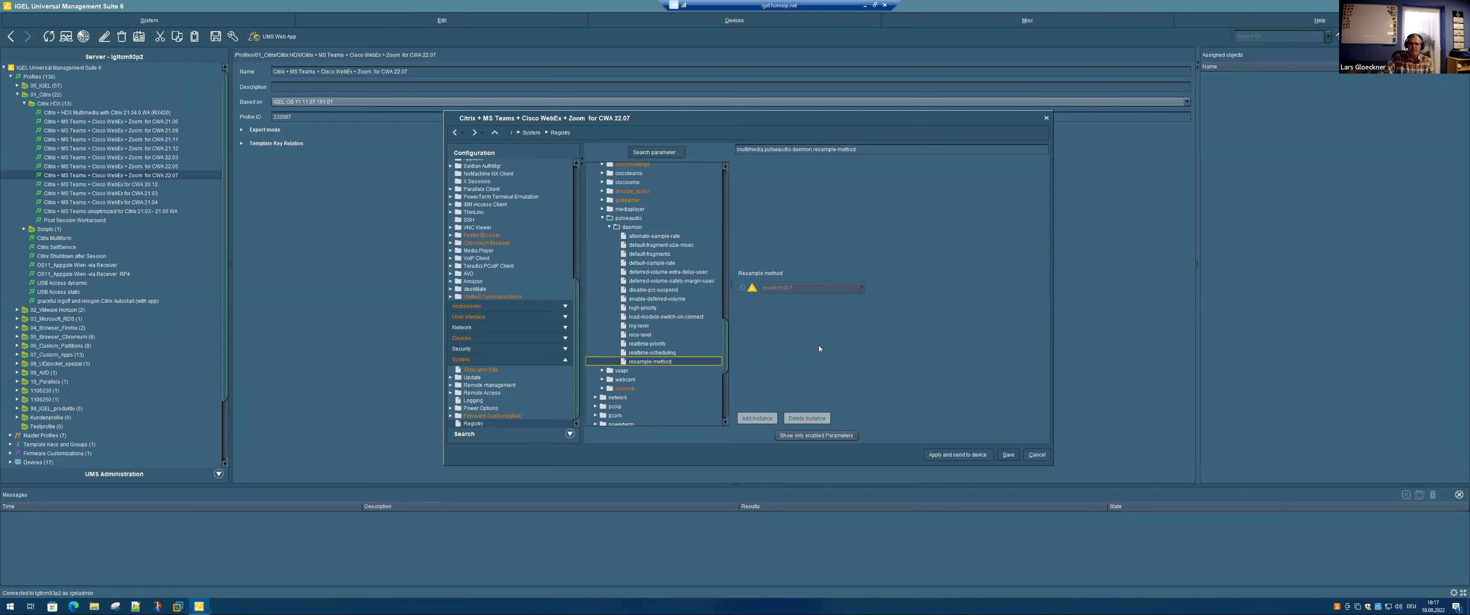
Step: Activate the PulseAudio resample-method parameter and set it to speex-float-3
left_click_drag(725, 324, 731, 332)
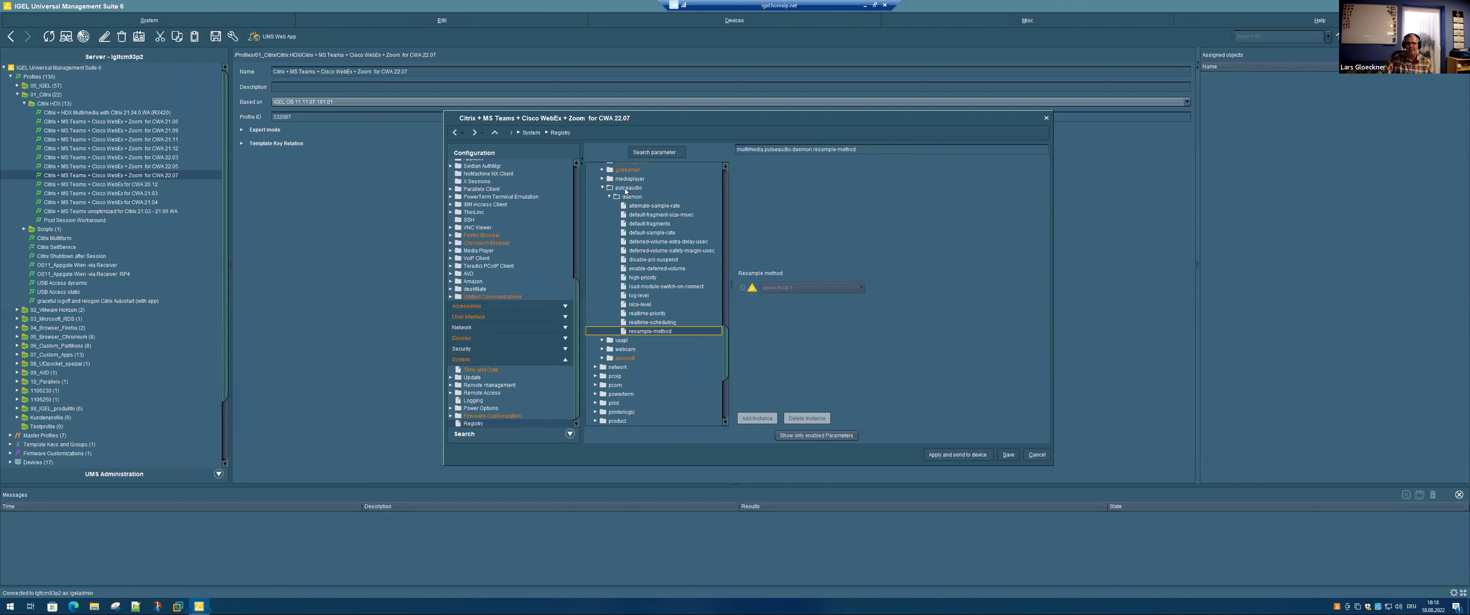
left_click(750, 288)
left_click(861, 289)
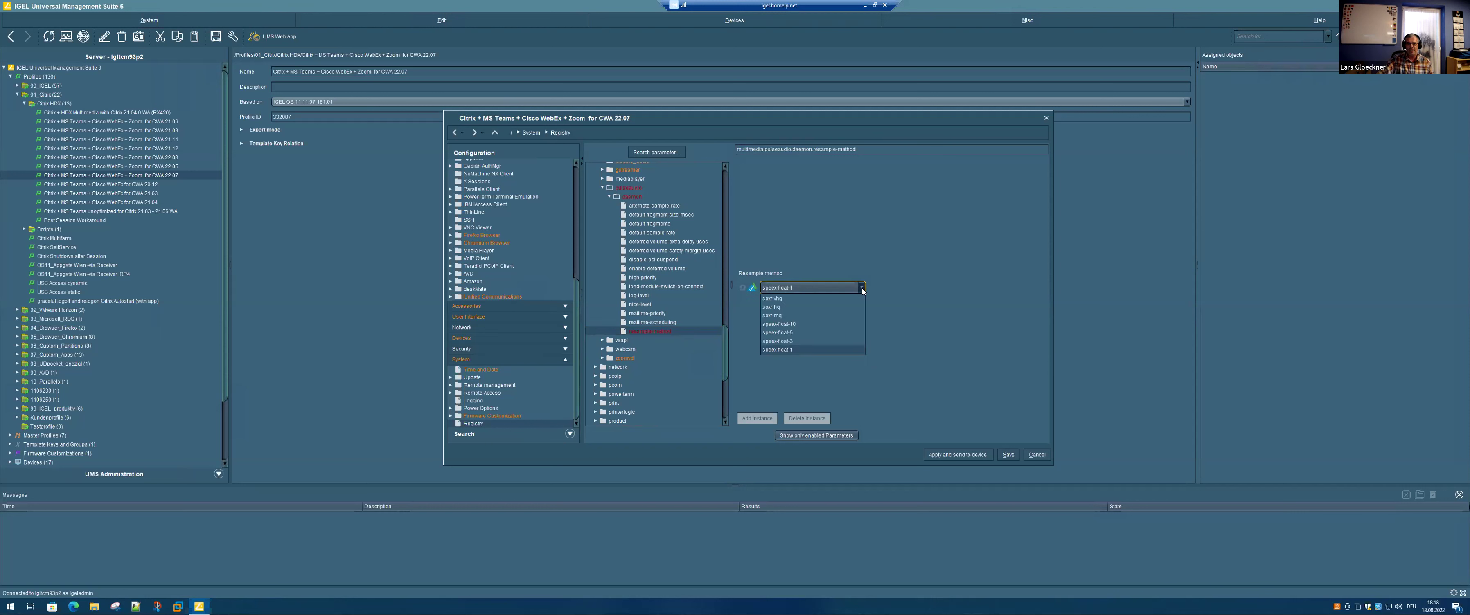
left_click(794, 341)
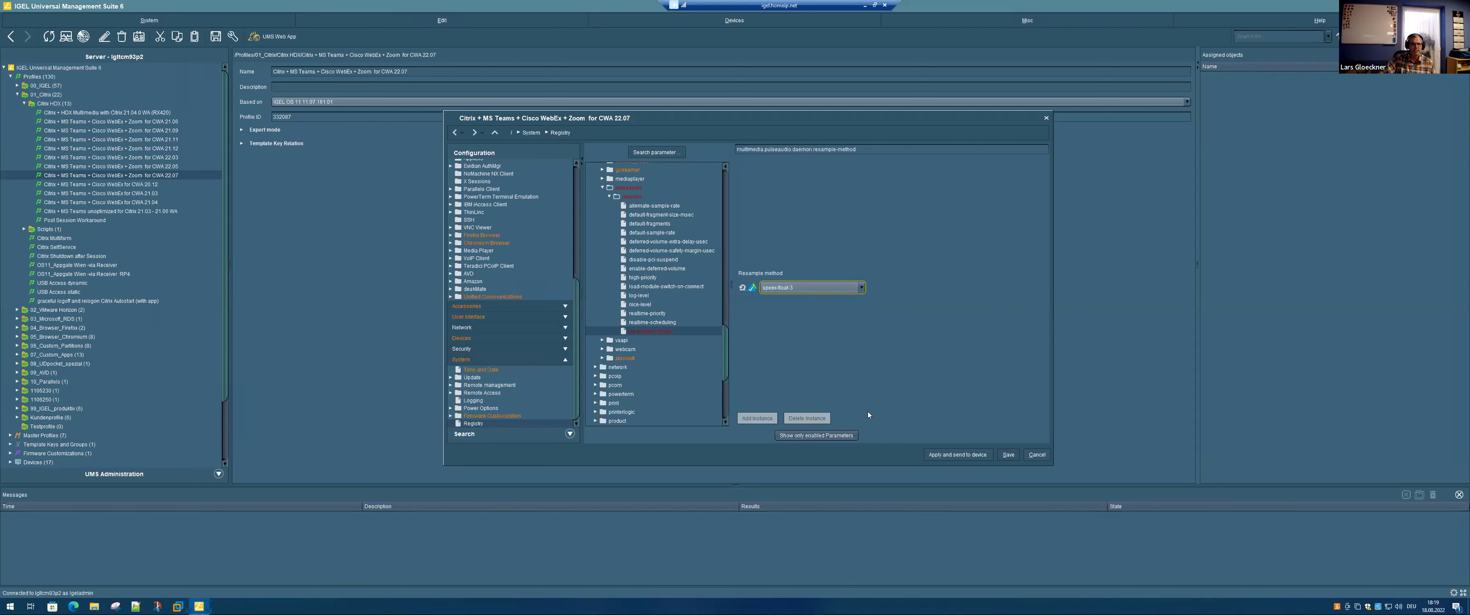
Step: Close the CWA 22.07 profile configuration and discard its unsaved changes
left_click_drag(724, 338, 725, 379)
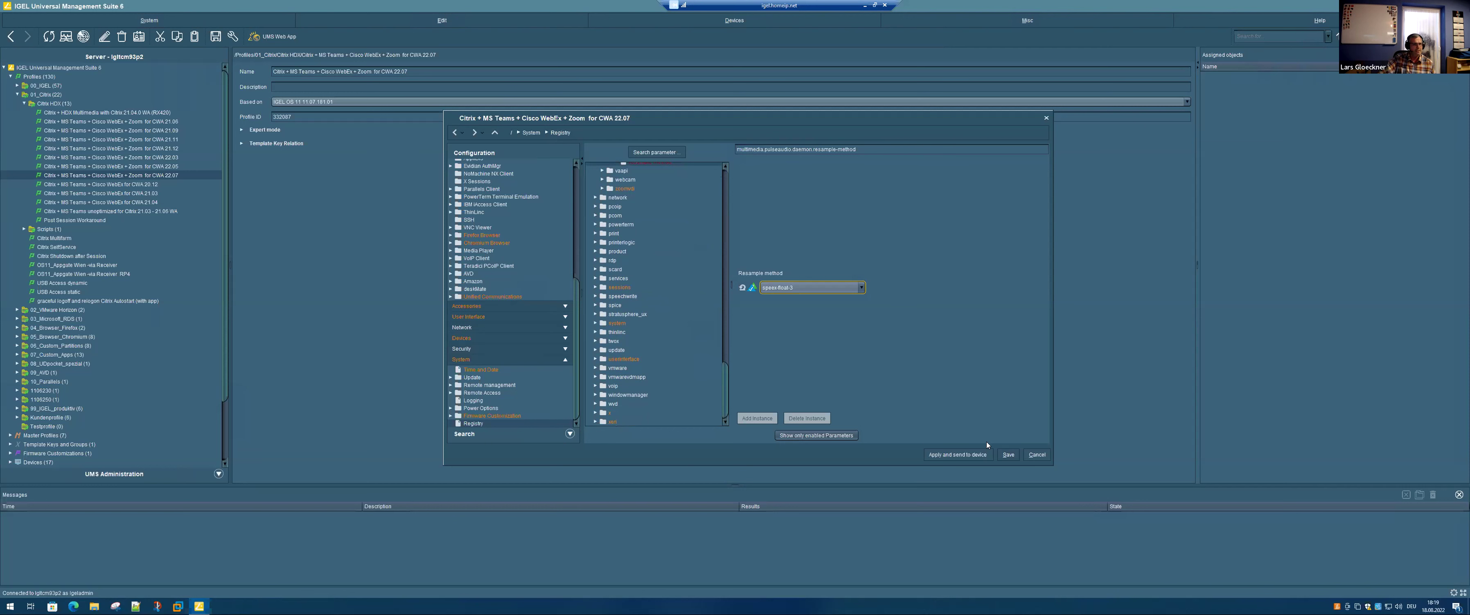
left_click(1035, 456)
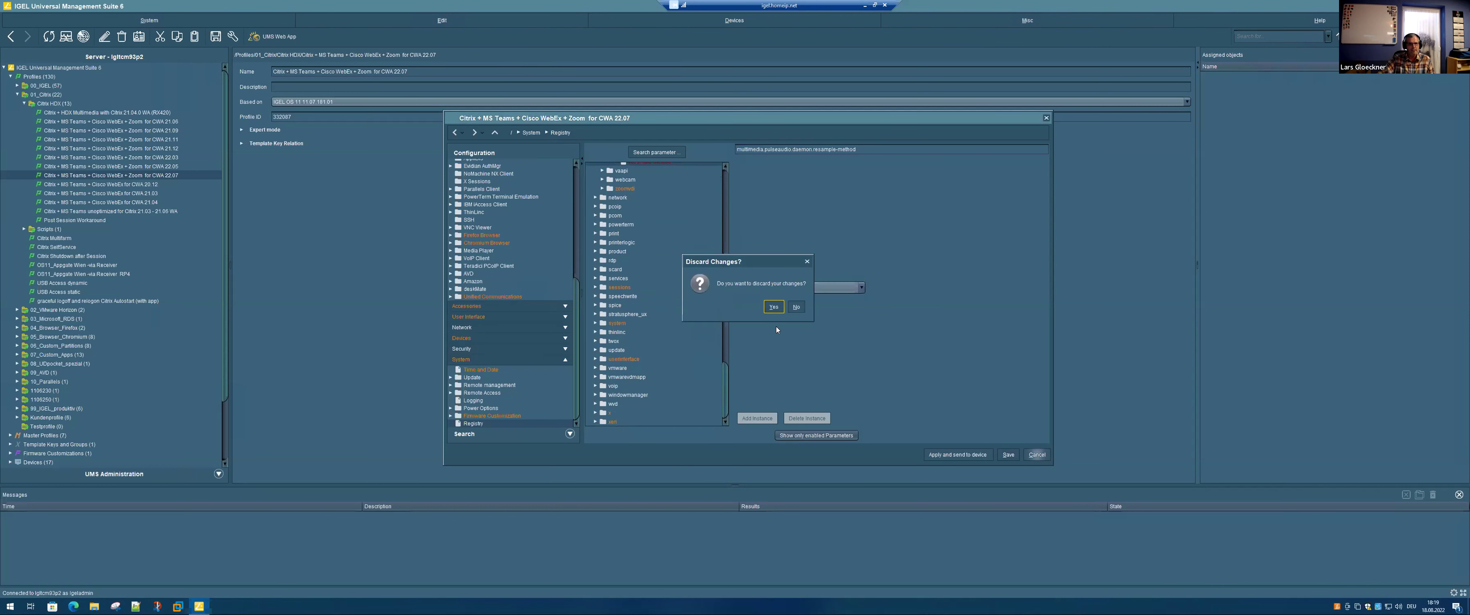
left_click(774, 308)
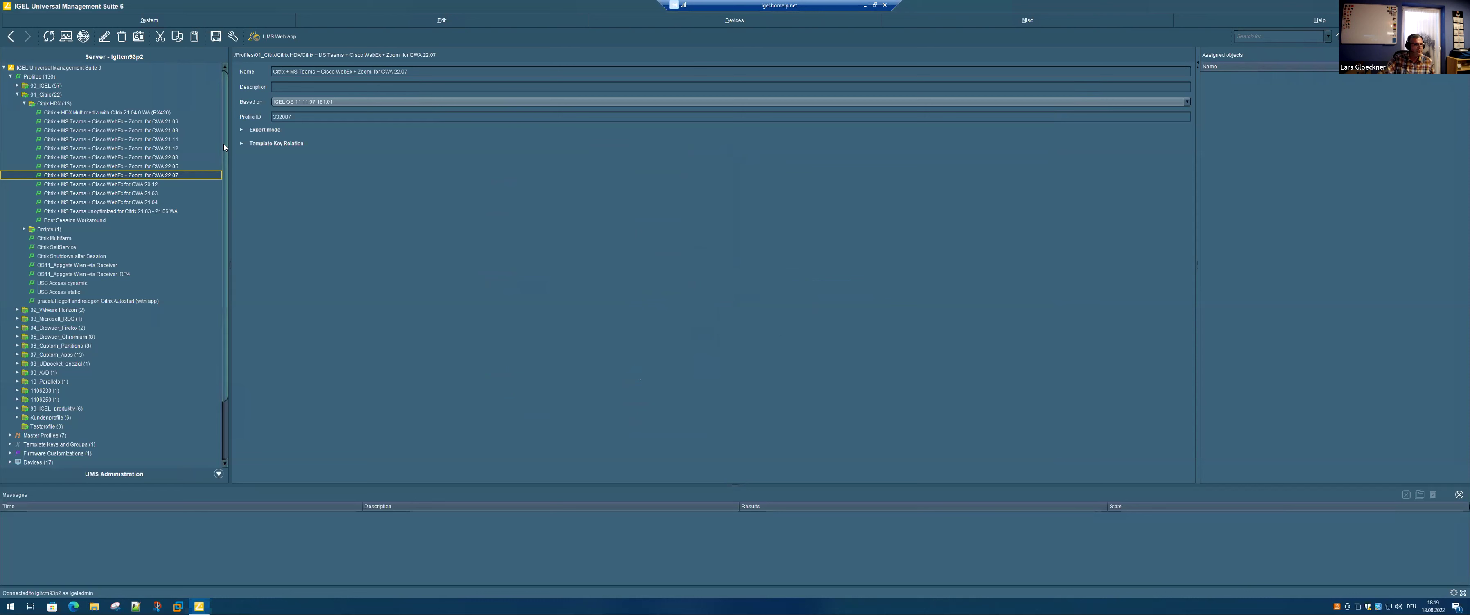
Step: Open the configuration of the VMware Horizon 2203 profile from the 02_VMware Horizon folder
scroll(225, 137, "down", 1)
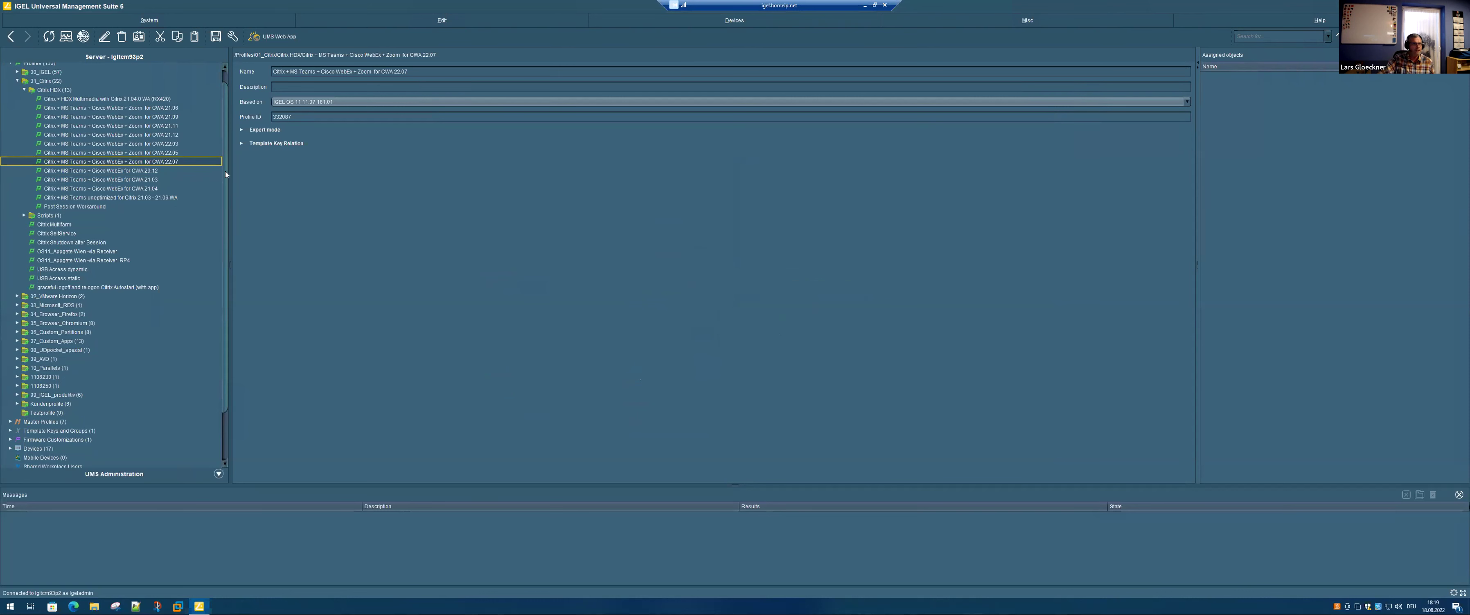
scroll(224, 171, "down", 2)
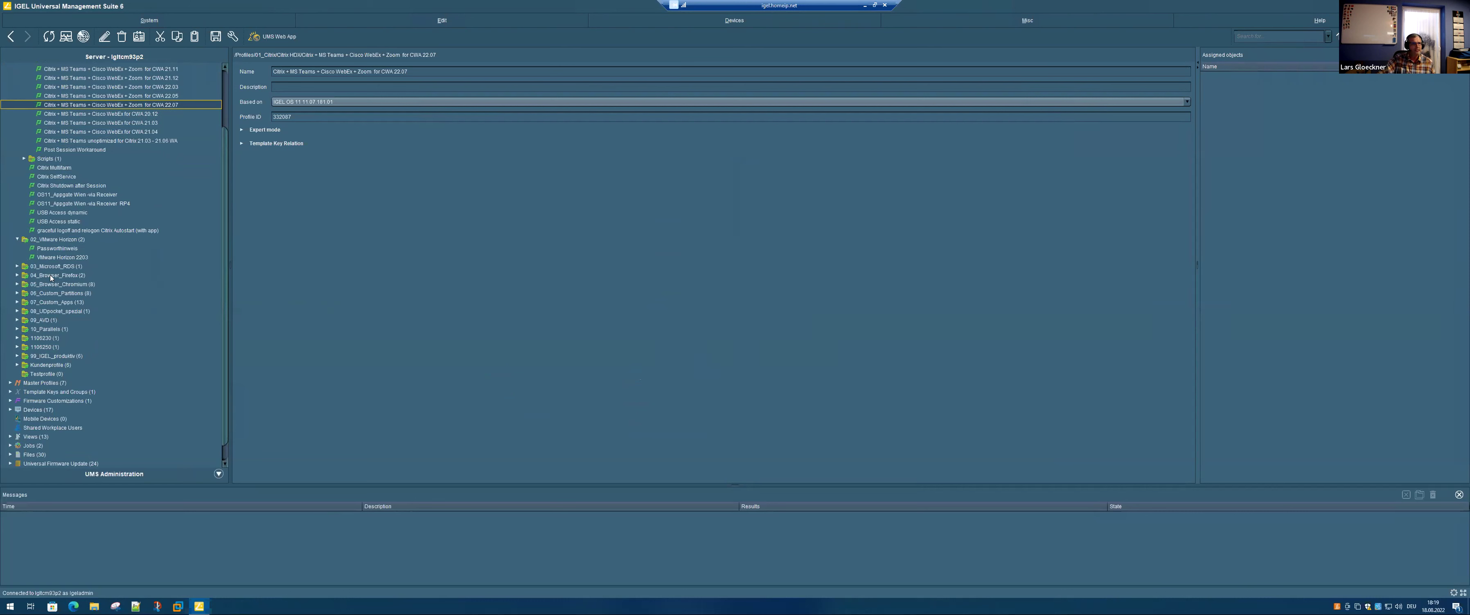
left_click(67, 258)
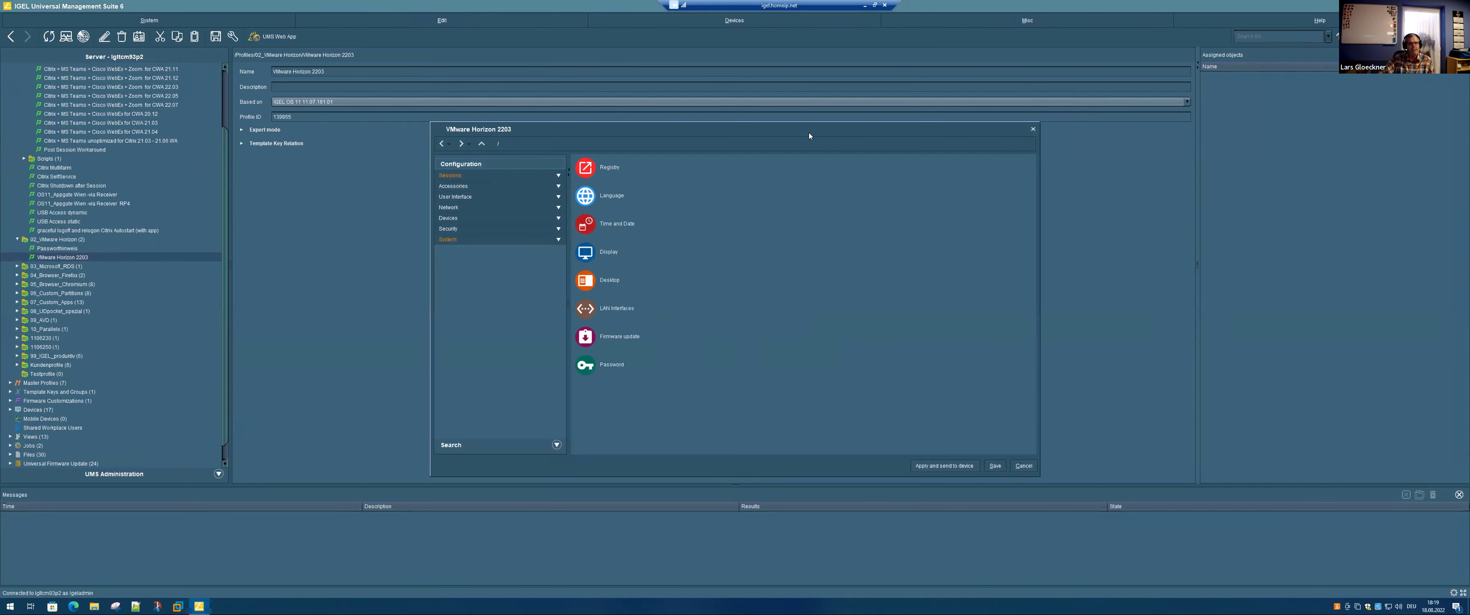
left_click_drag(814, 132, 829, 112)
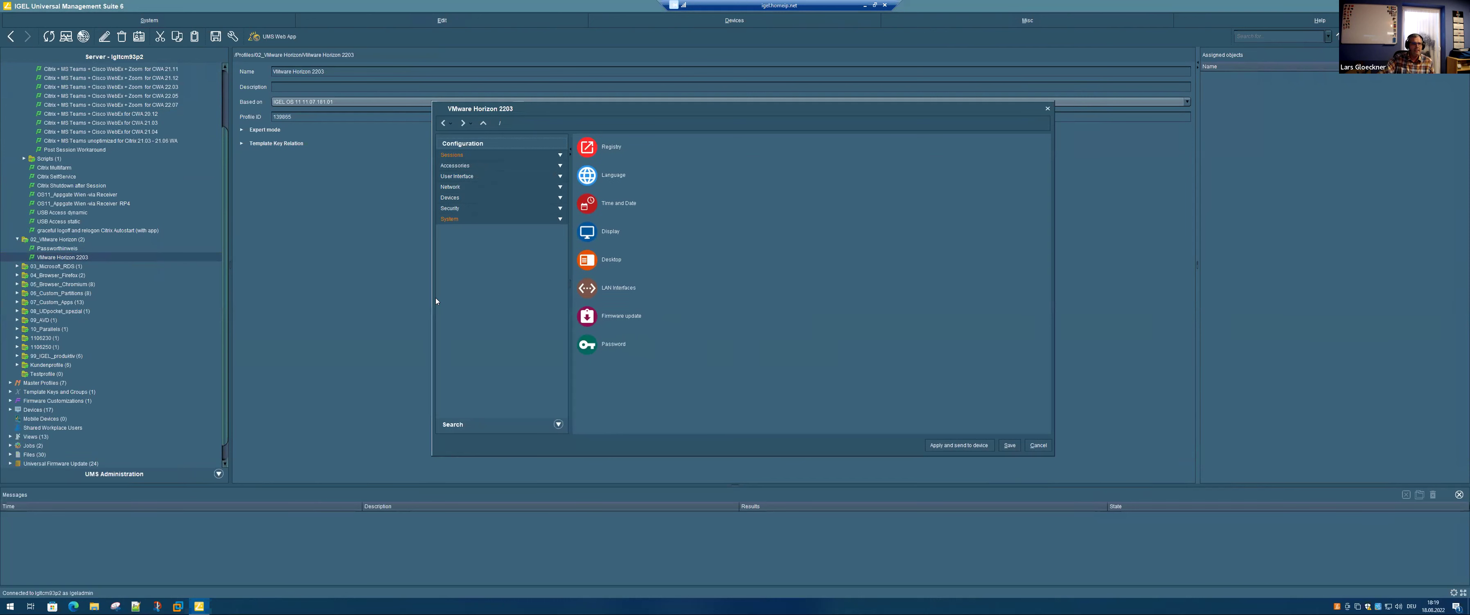
Step: Expand the global and session branches of Horizon Client and view the settings of the existing Horizon Client Session
left_click(454, 155)
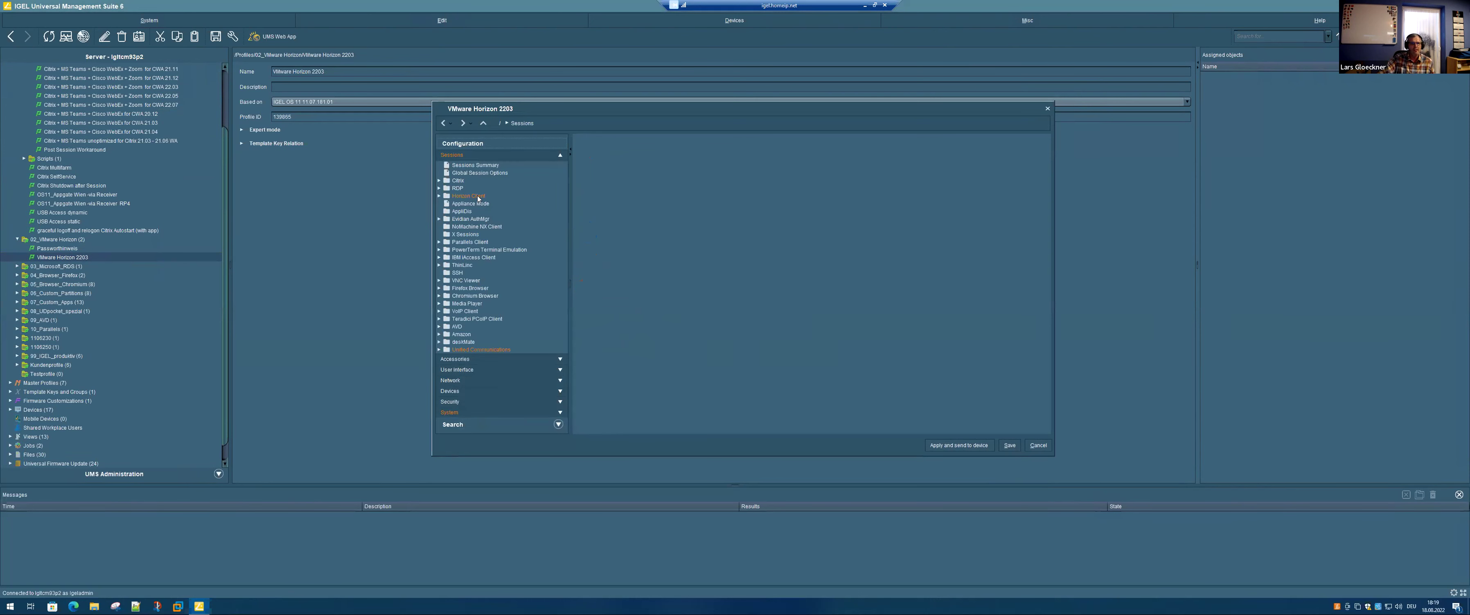
left_click(477, 197)
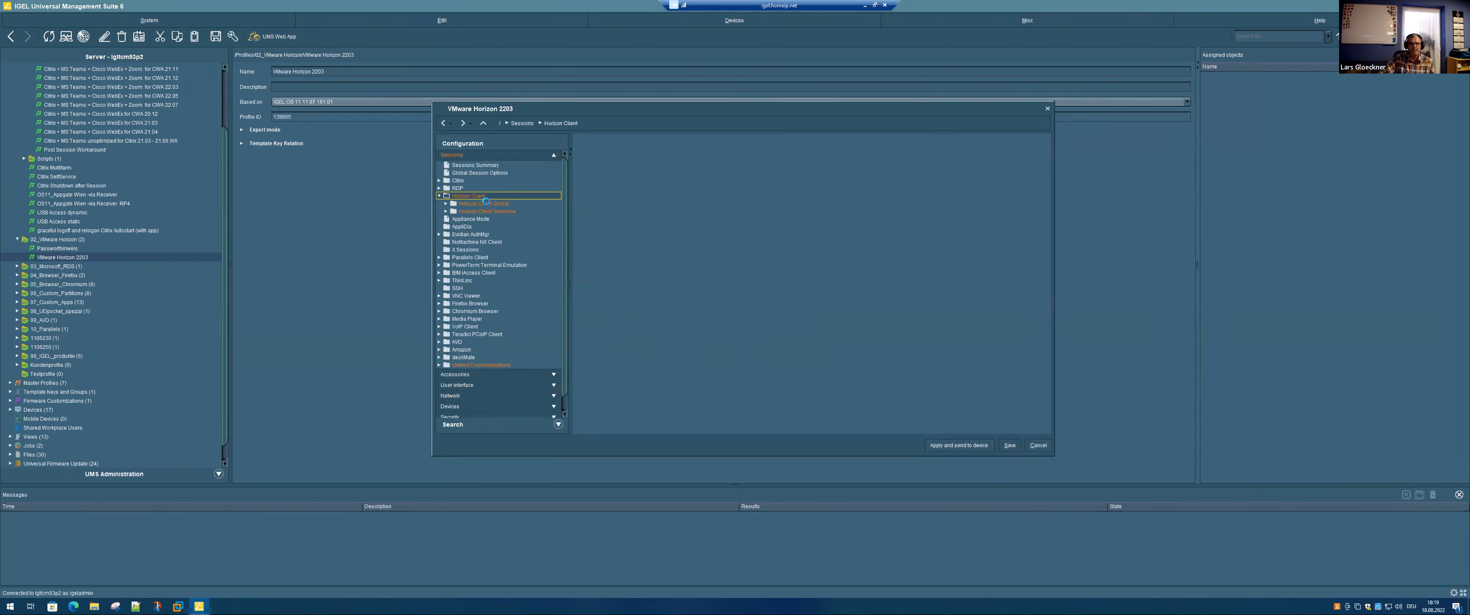
left_click(485, 203)
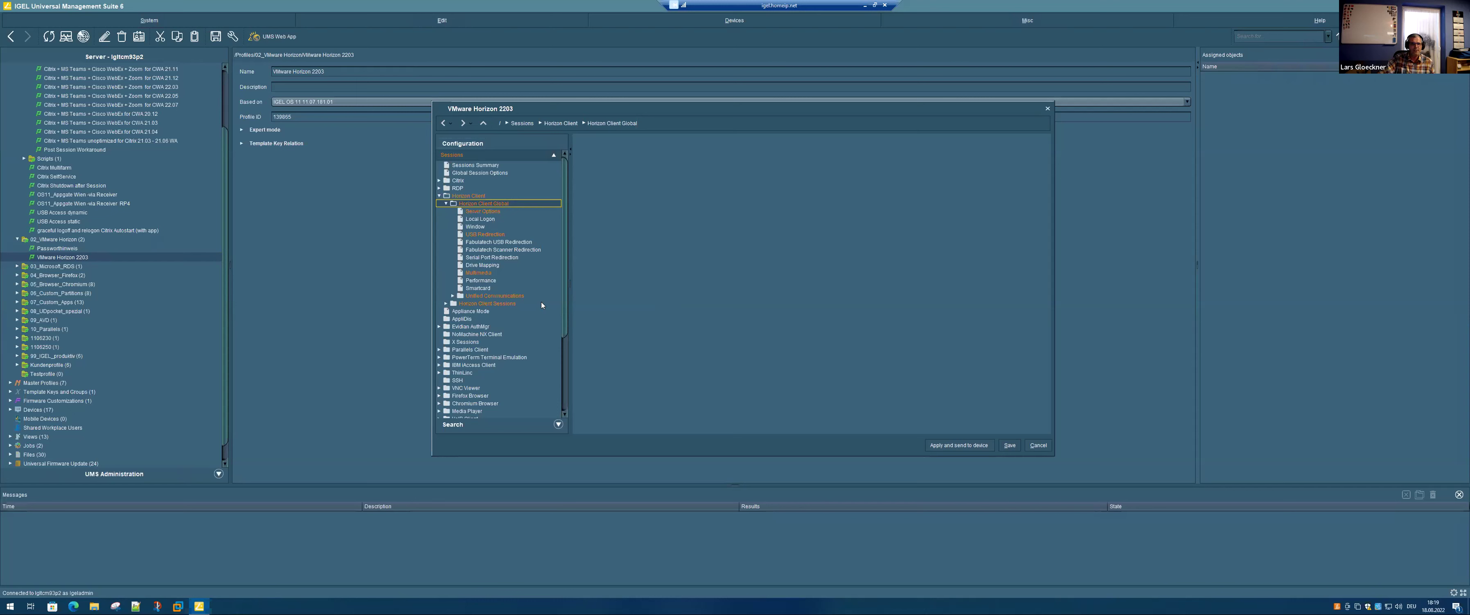
left_click(528, 305)
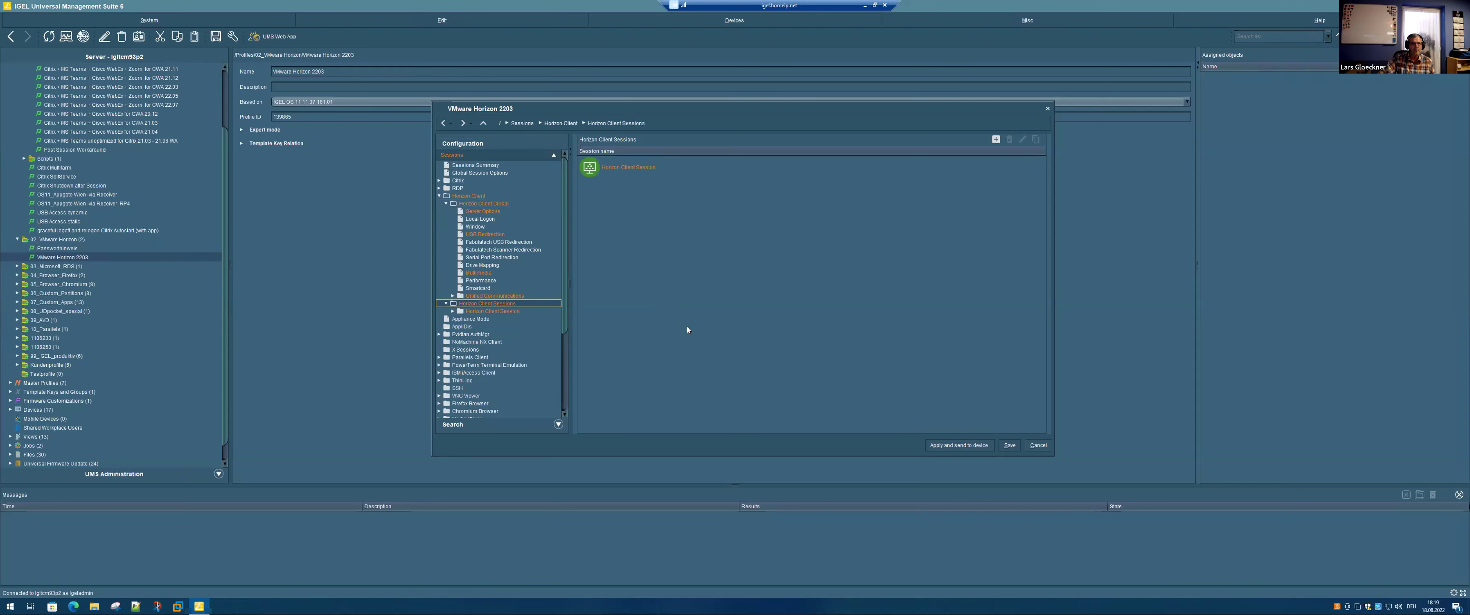
left_click(514, 312)
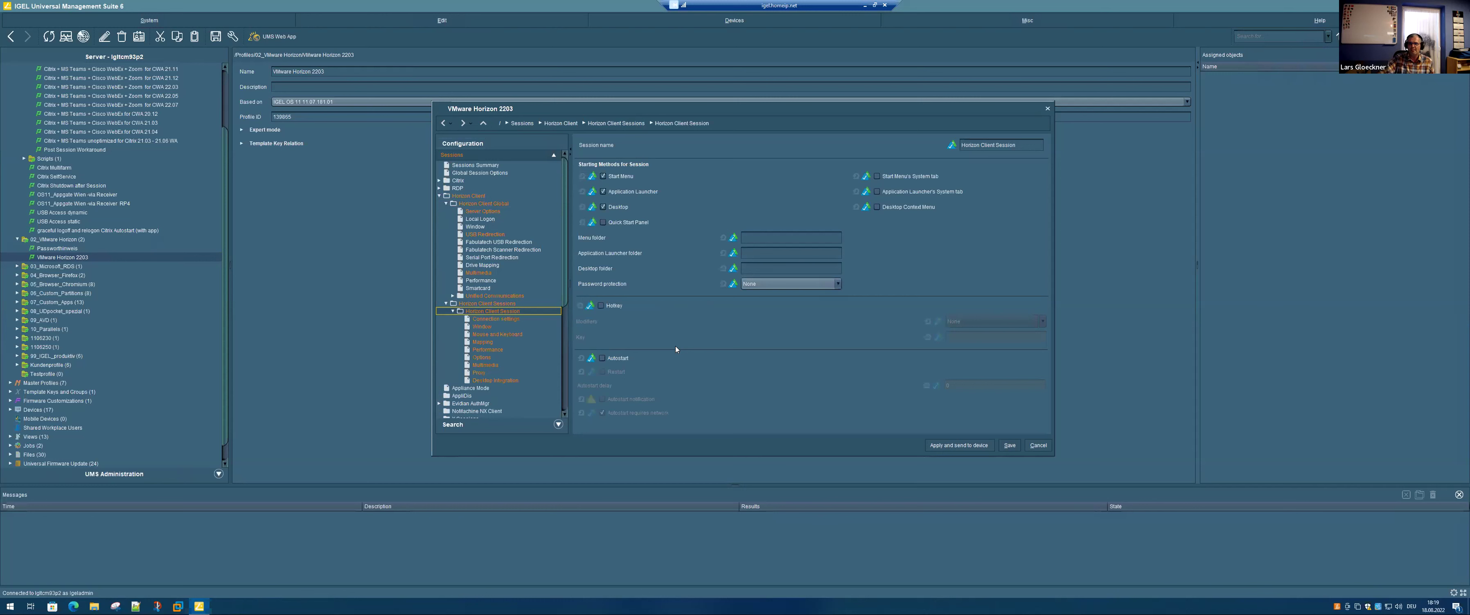
left_click_drag(784, 110, 802, 81)
Step: Review the Horizon Client Global pages for Multimedia, USB Redirection and Unified Communications, including Skype for Business, Cisco and VDI Solutions
left_click(502, 246)
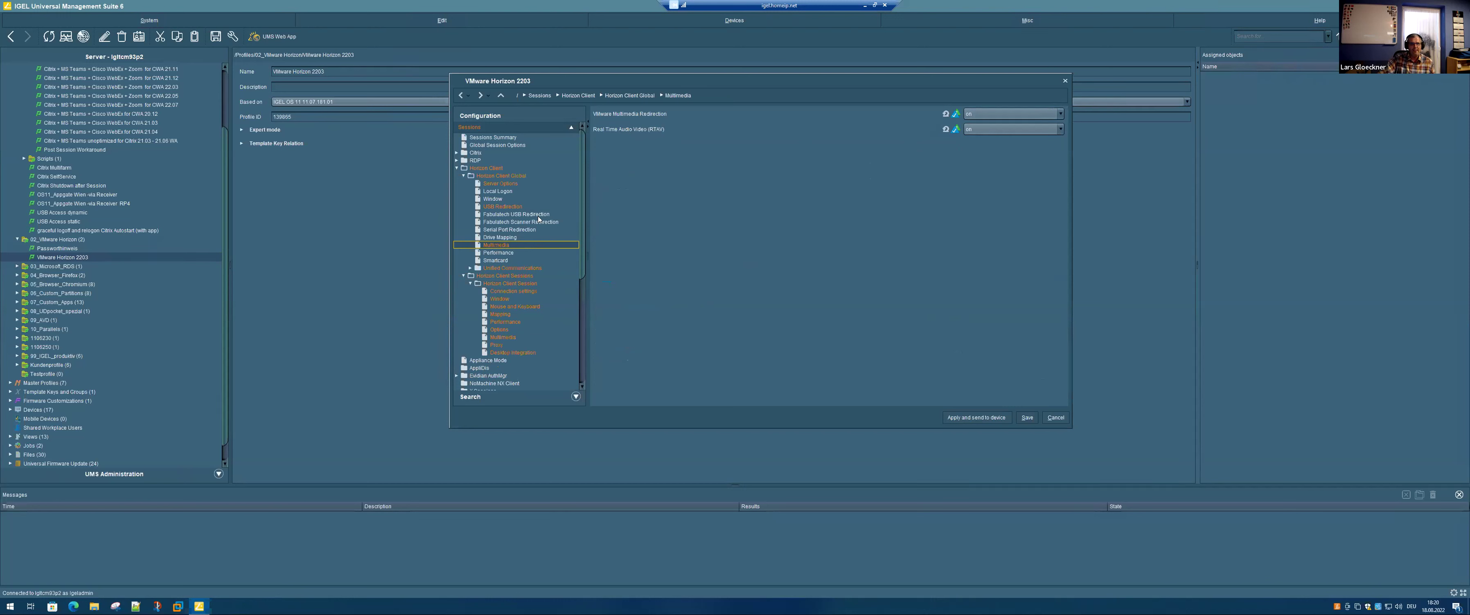
left_click(498, 207)
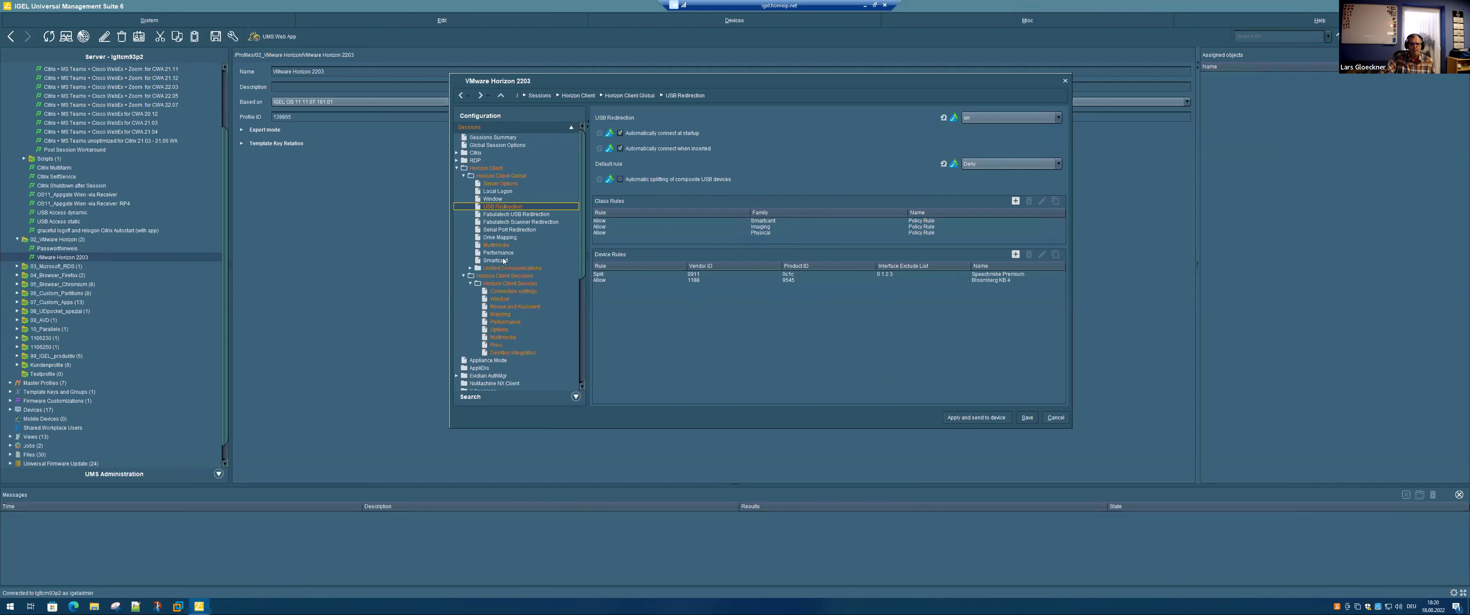
left_click(471, 268)
left_click(516, 277)
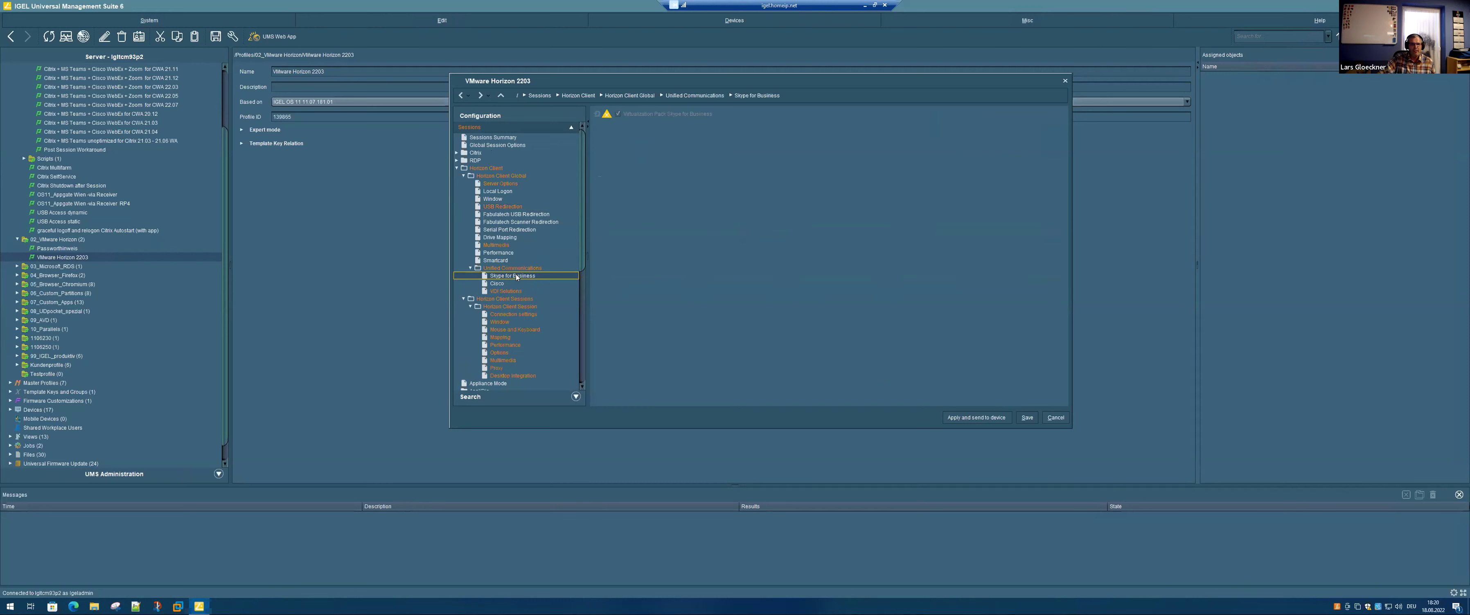
left_click(498, 285)
left_click(507, 291)
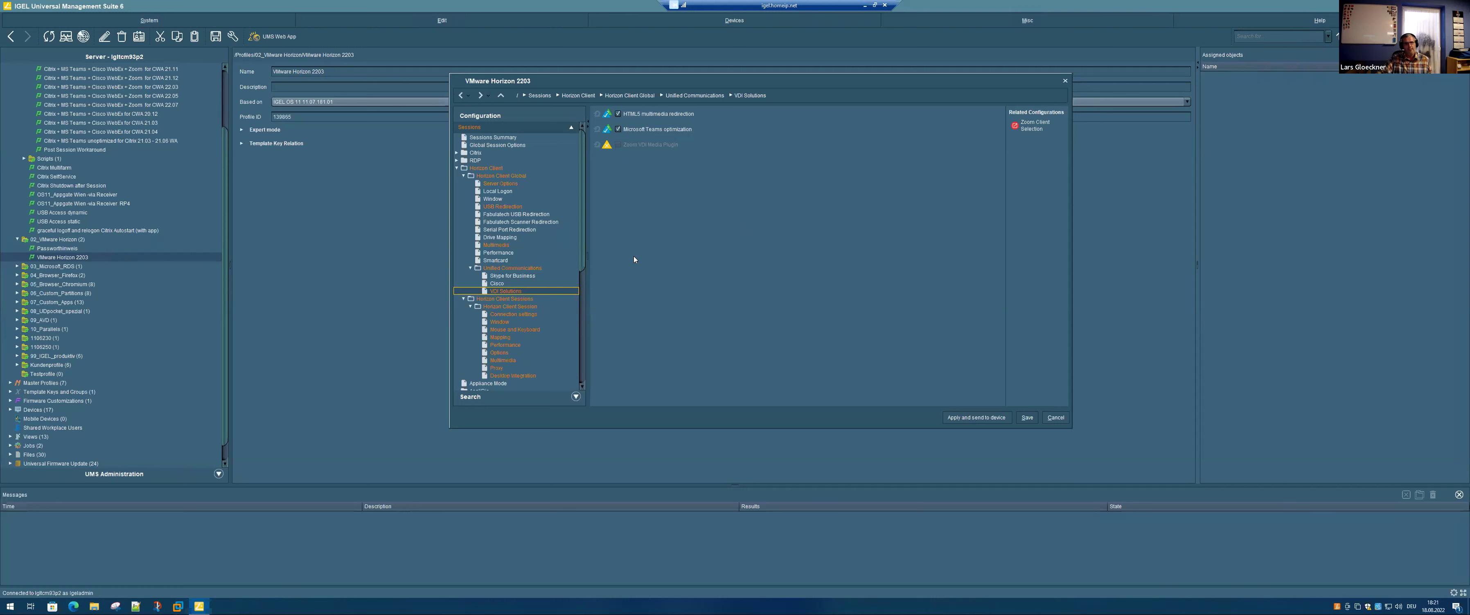
left_click_drag(582, 191, 773, 232)
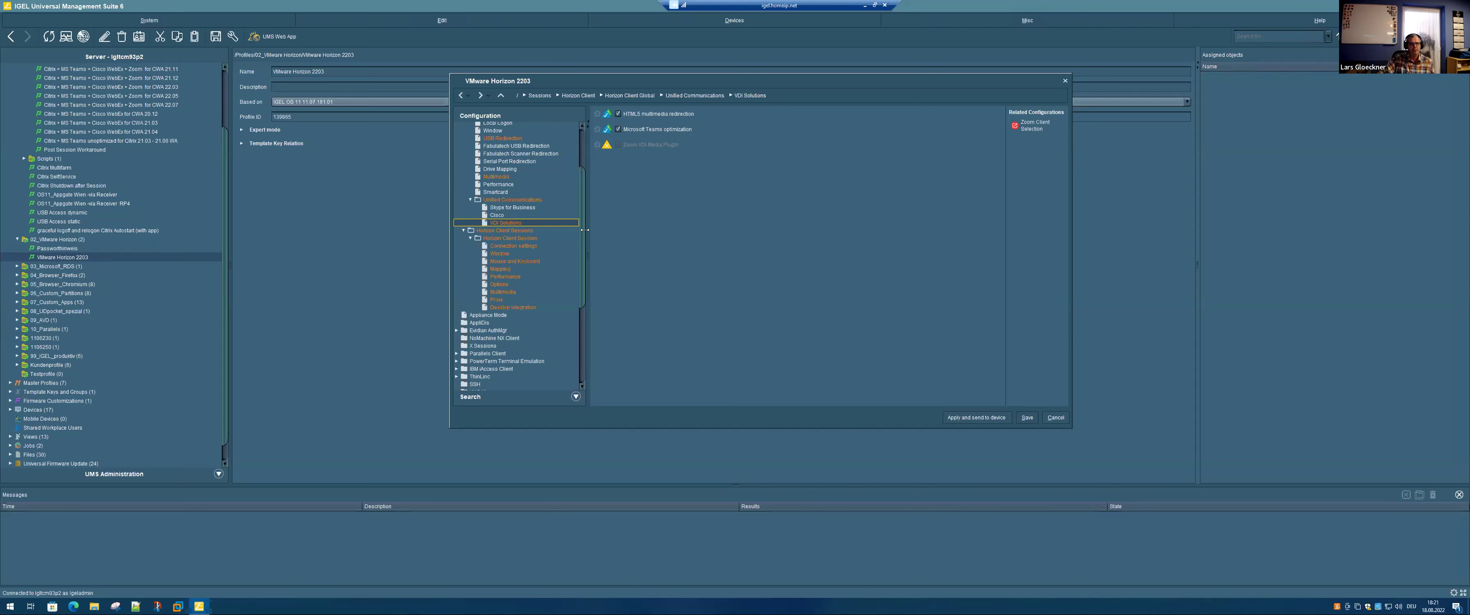
left_click_drag(579, 250, 580, 184)
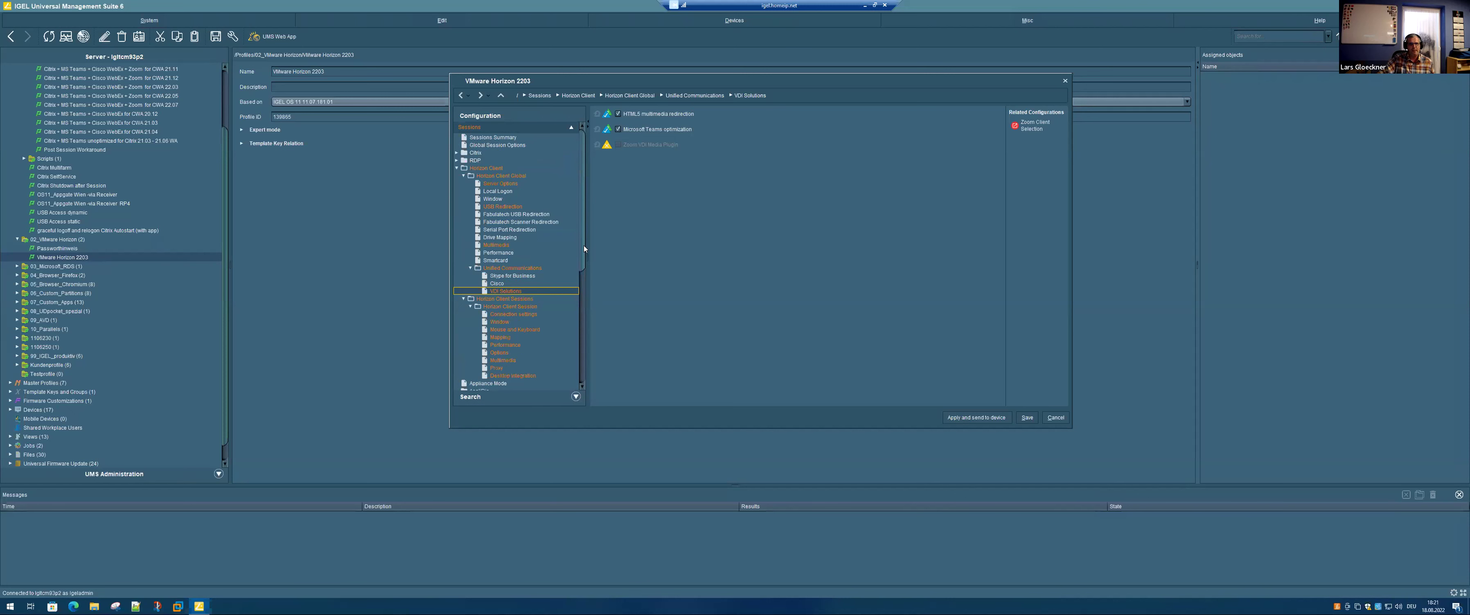
Step: Open the Registry page under System in the VMware Horizon 2203 profile configuration
scroll(583, 244, "down", 3)
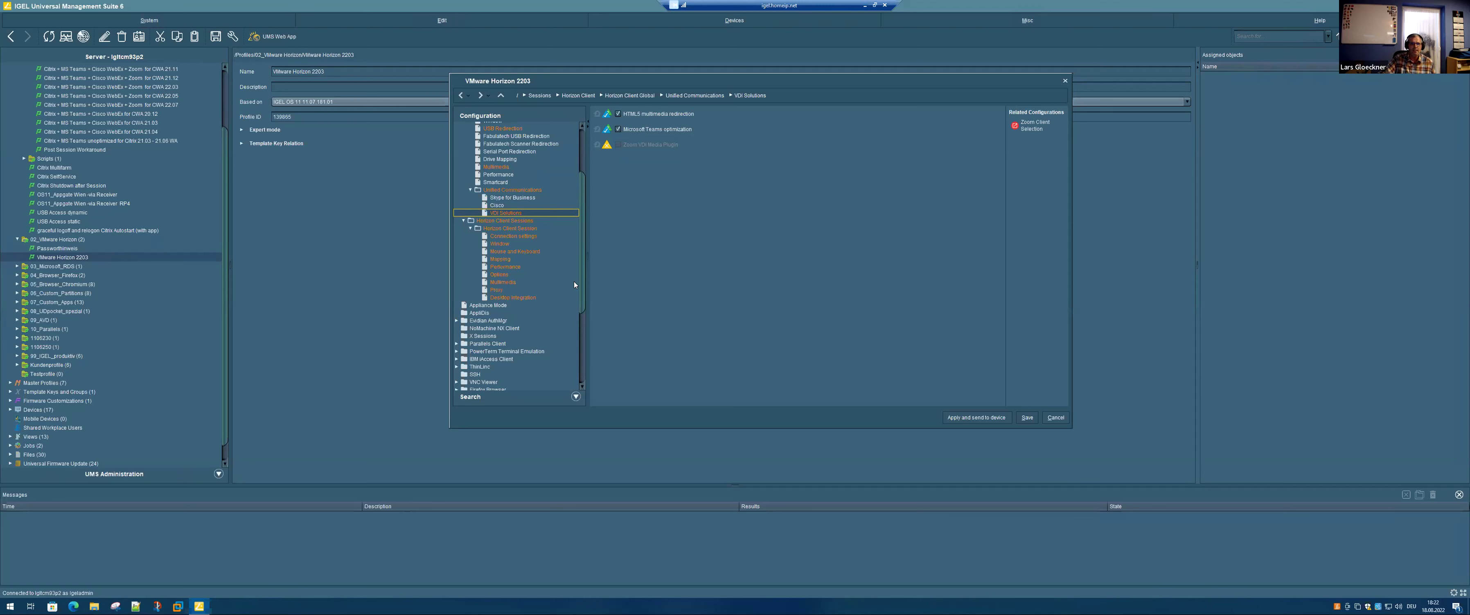
left_click_drag(584, 227, 491, 388)
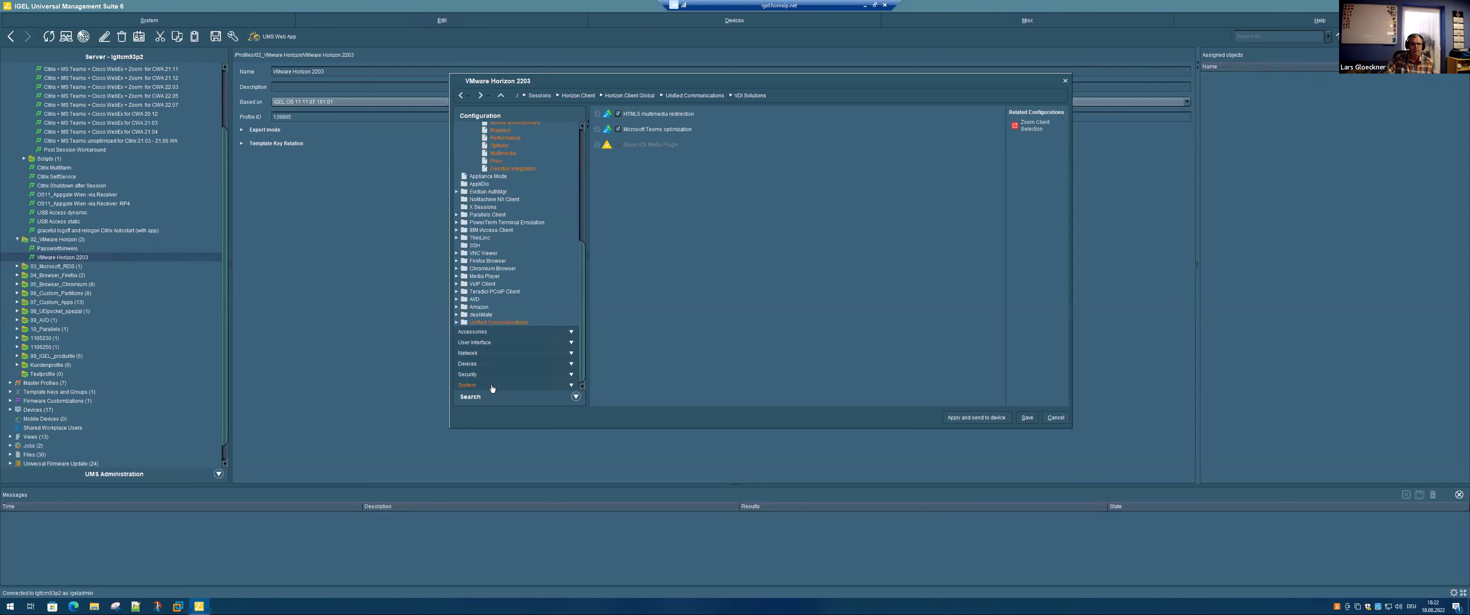
left_click(478, 387)
left_click_drag(581, 295, 581, 371)
left_click(485, 387)
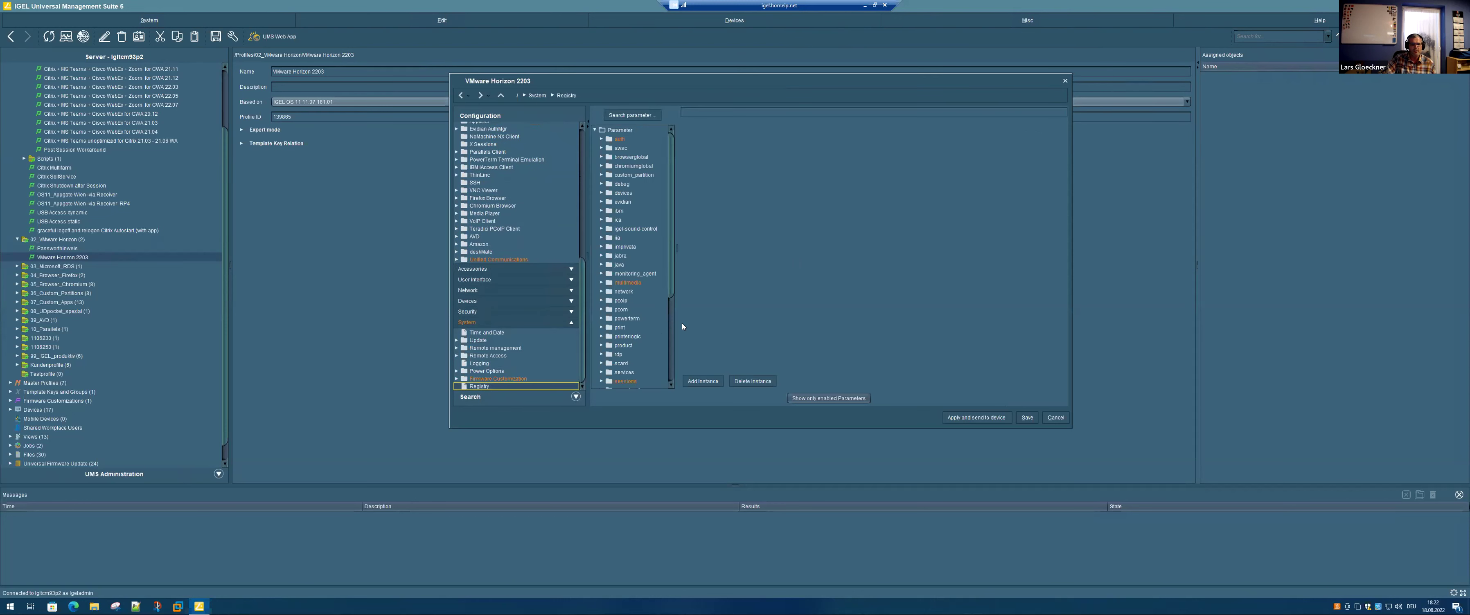
Step: Activate the registry parameter vmware.view.once so that "Exit on disconnect or when an error occurs" is enabled
left_click_drag(701, 234, 635, 386)
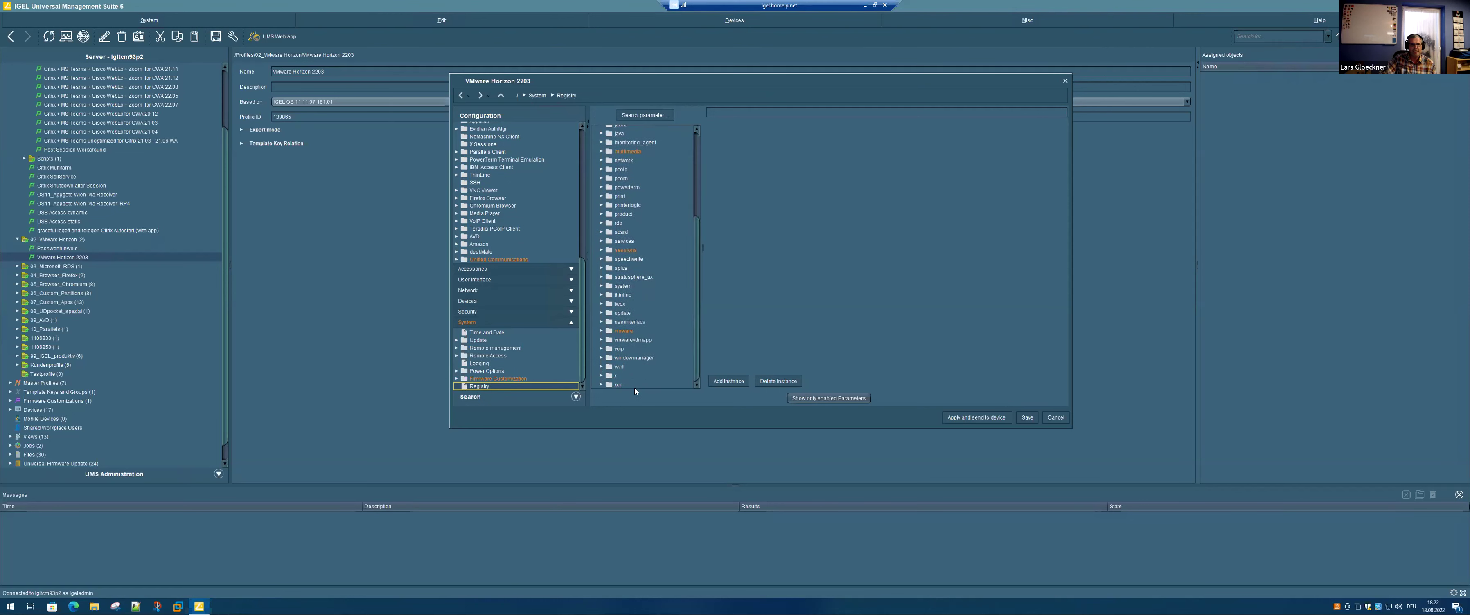
left_click(602, 331)
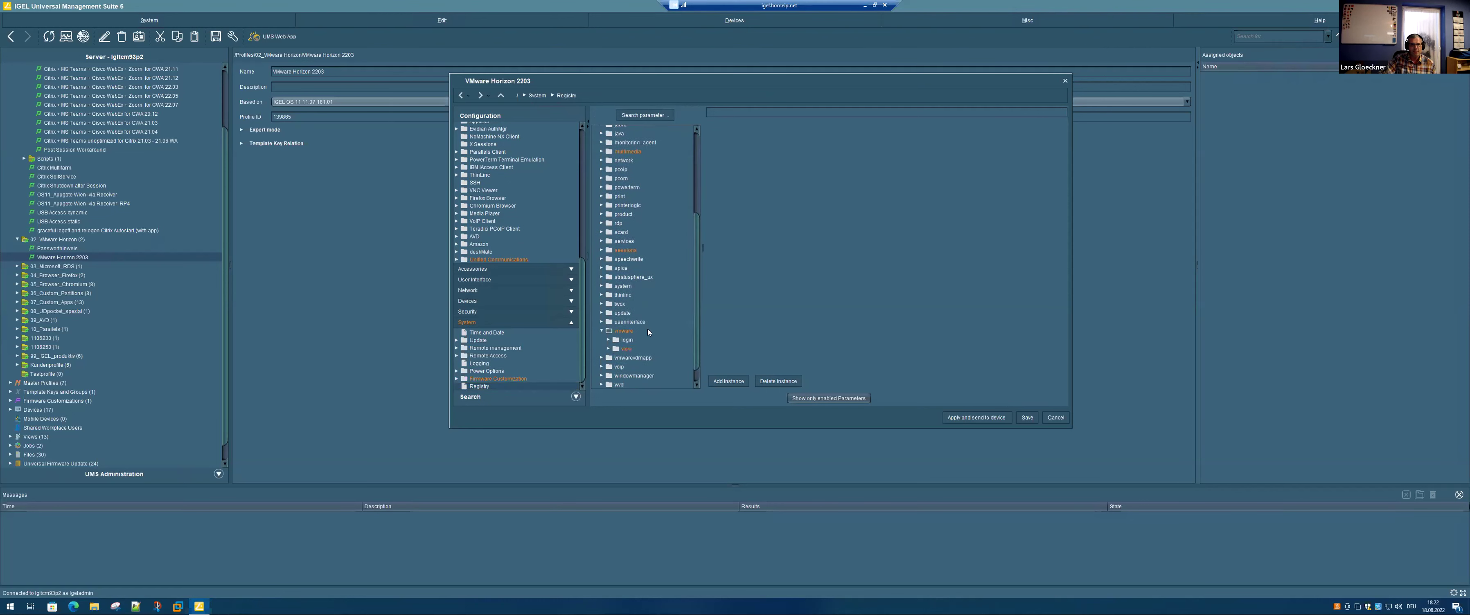
double_click(627, 349)
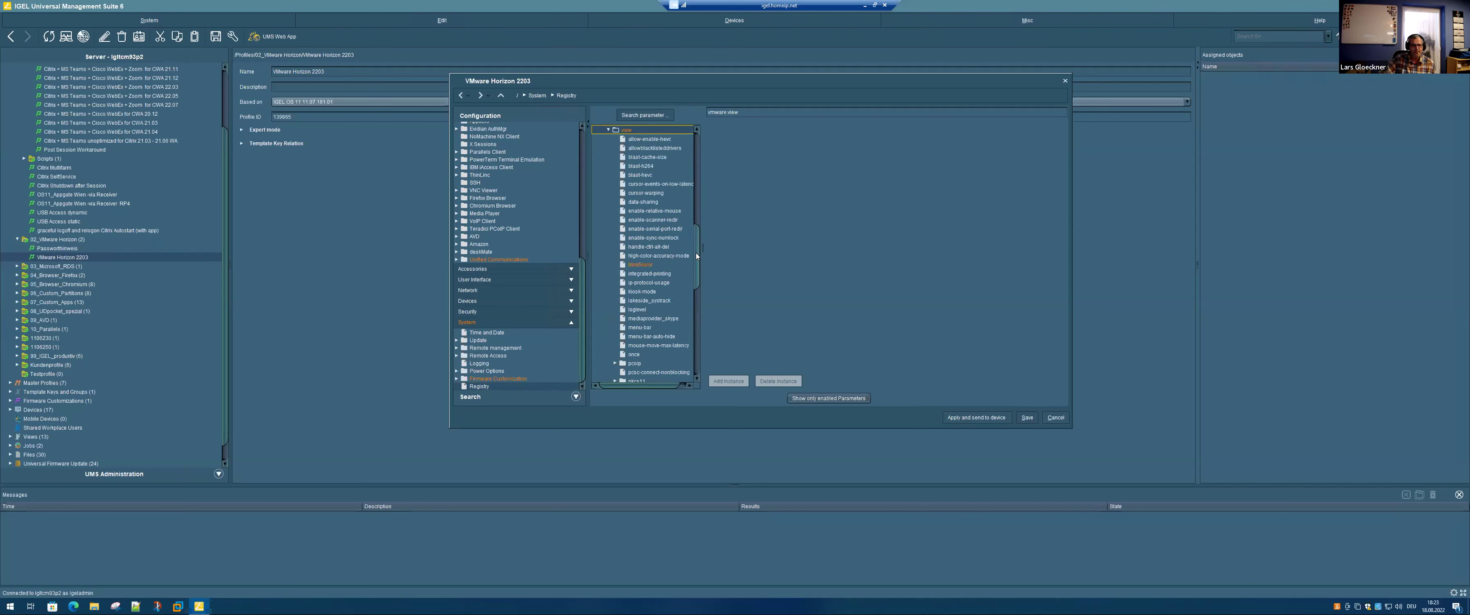
left_click(633, 354)
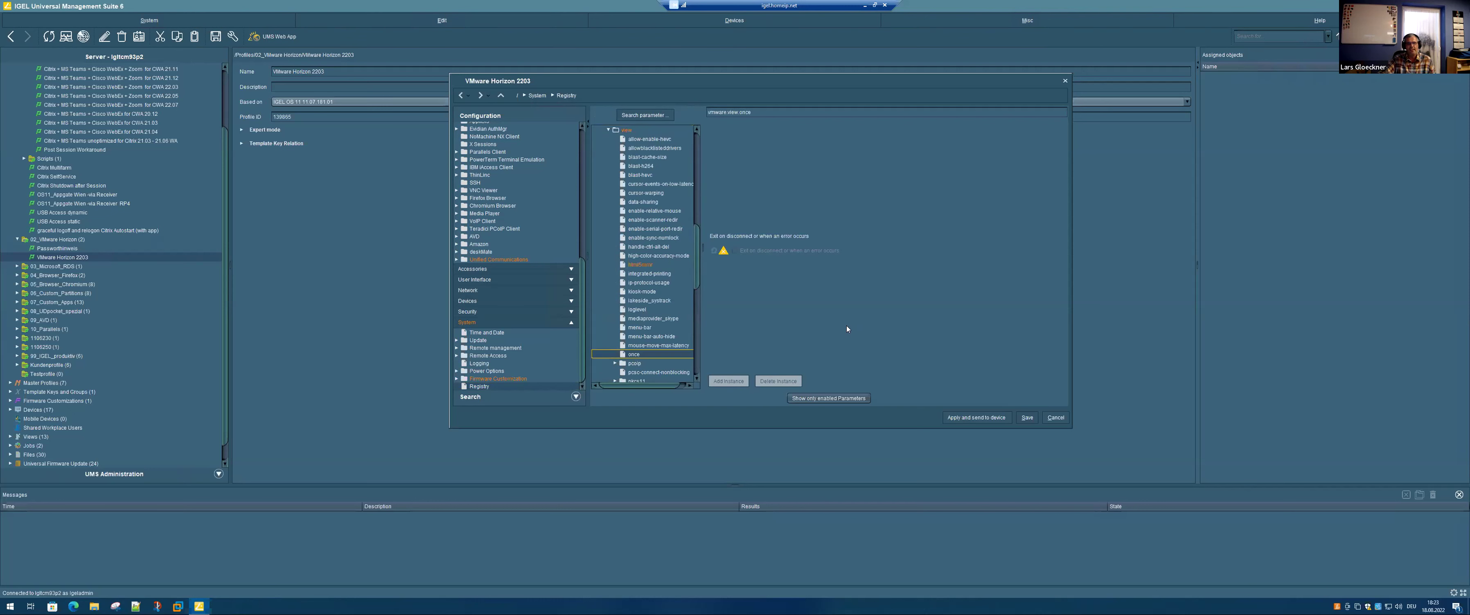
left_click(723, 251)
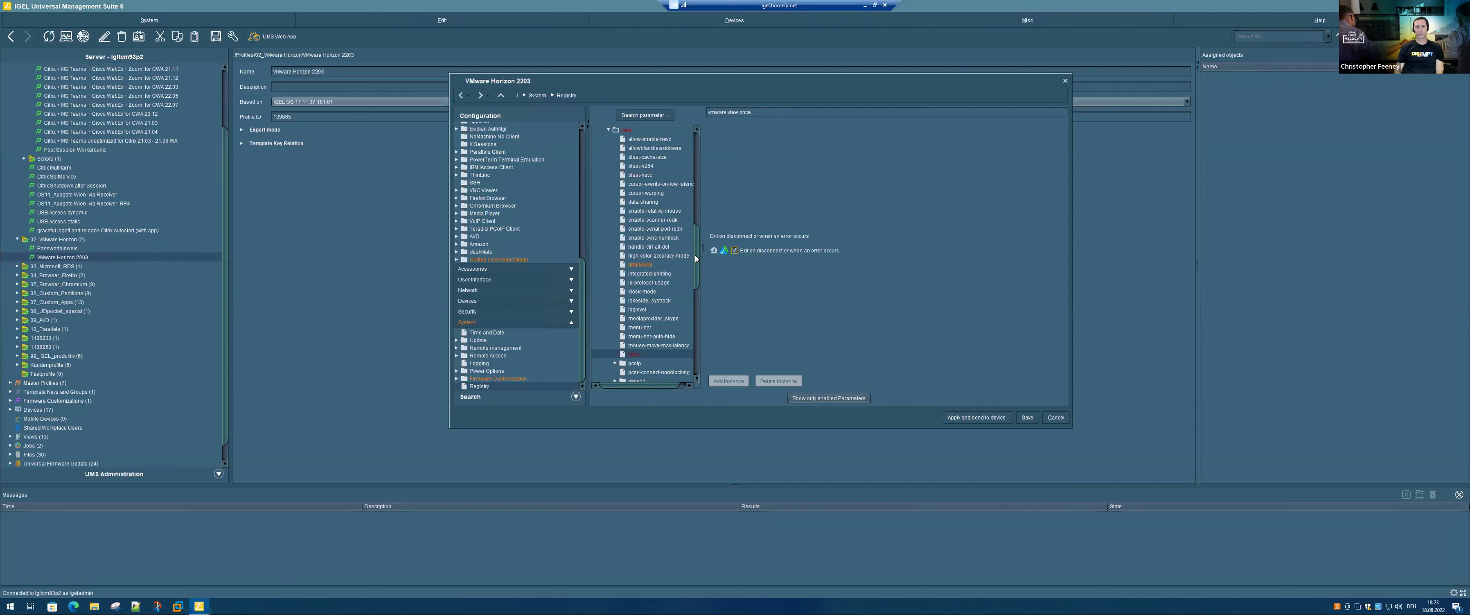
scroll(696, 259, "down", 2)
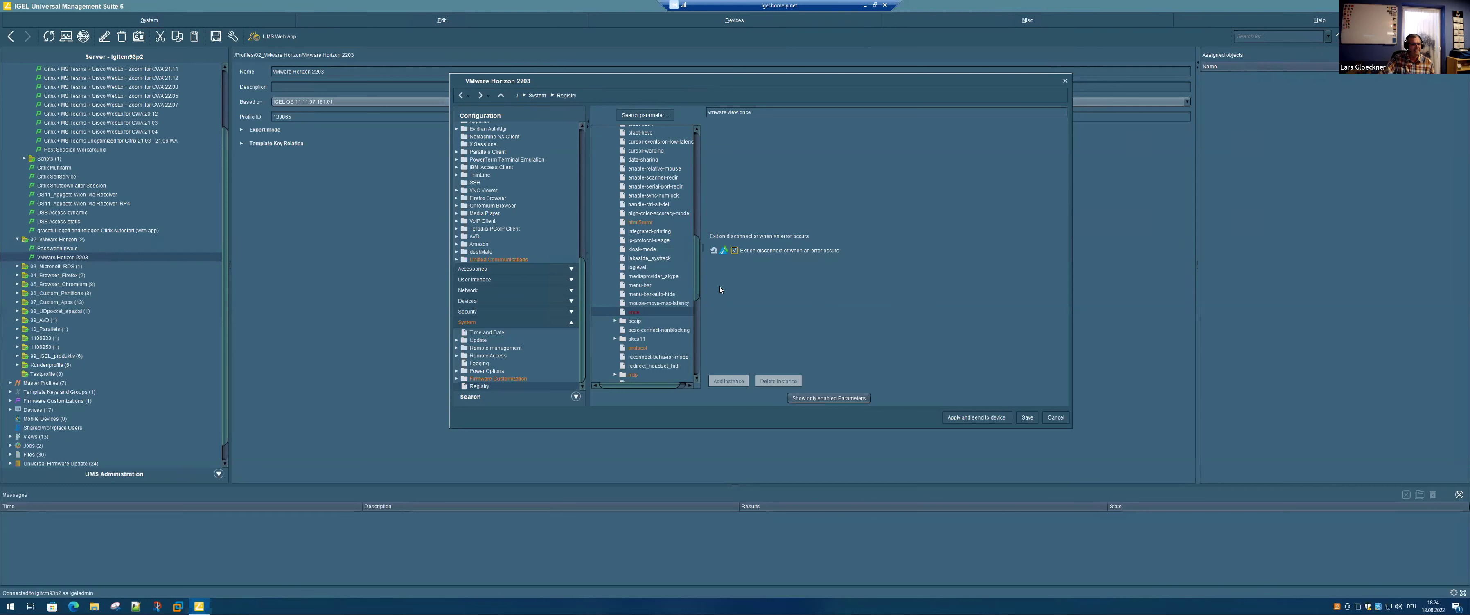
Step: Close the VMware Horizon 2203 configuration, discarding its changes, and collapse the 01_Citrix profile folder
left_click(1055, 418)
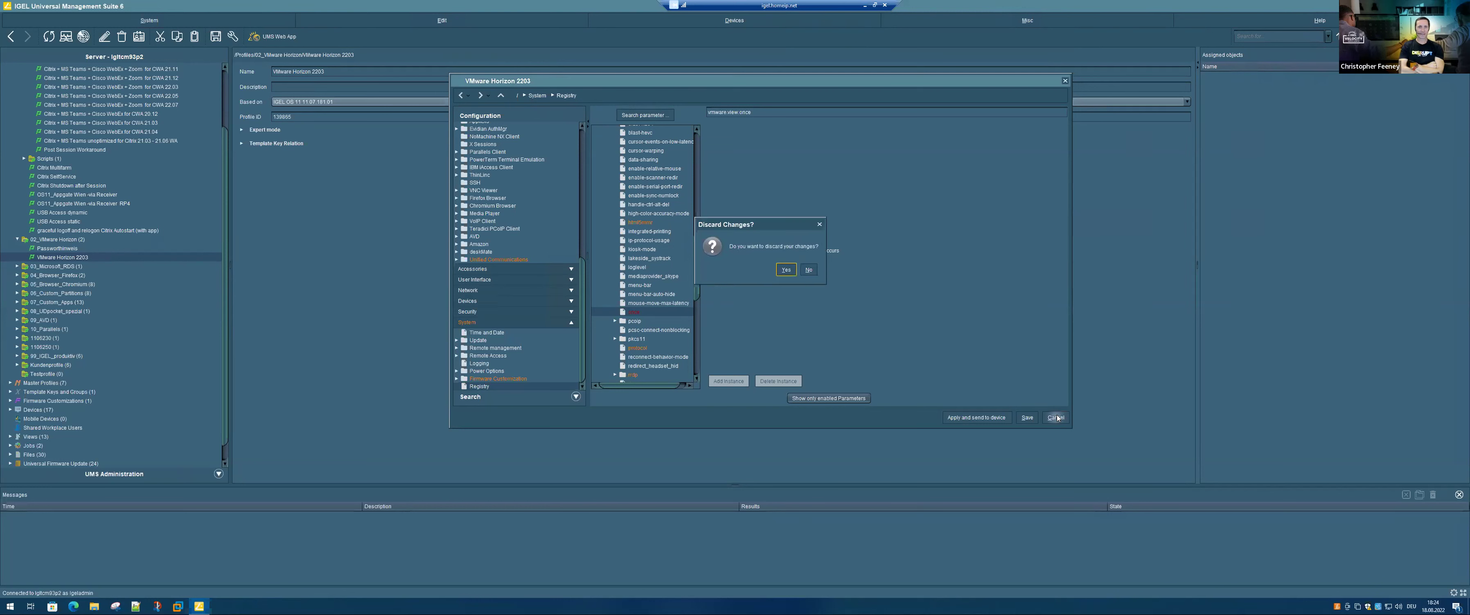
left_click(786, 272)
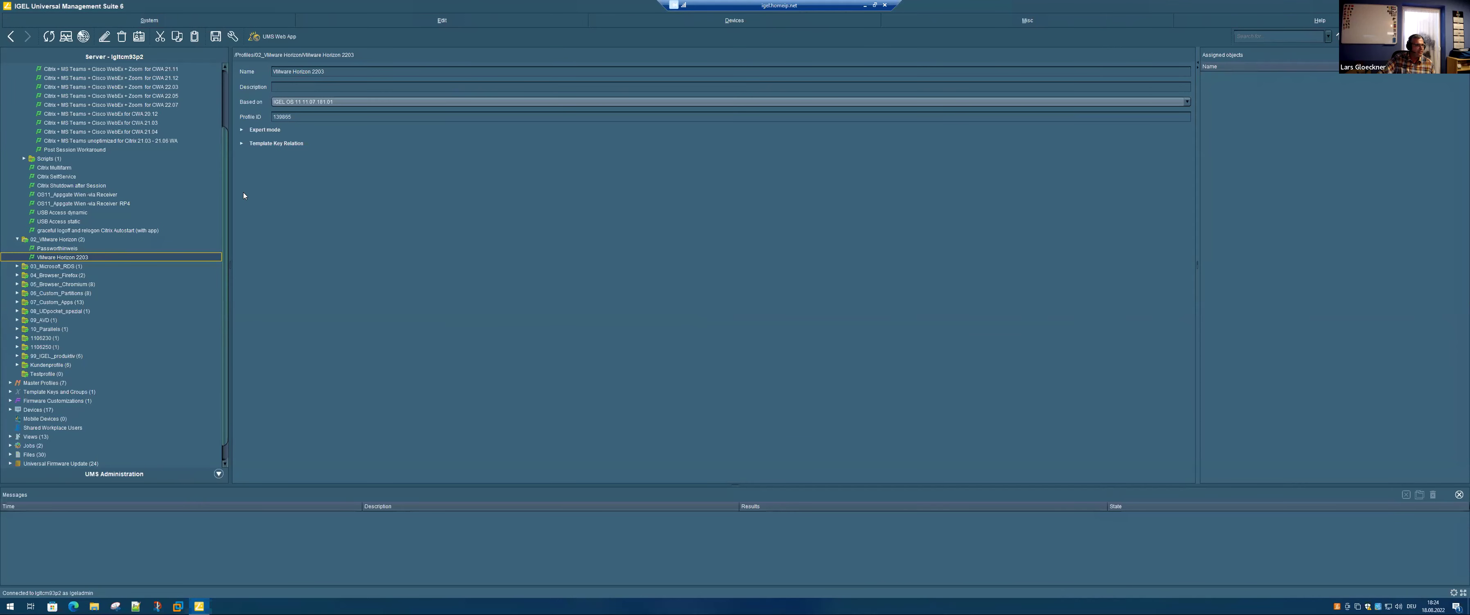
left_click_drag(224, 203, 219, 118)
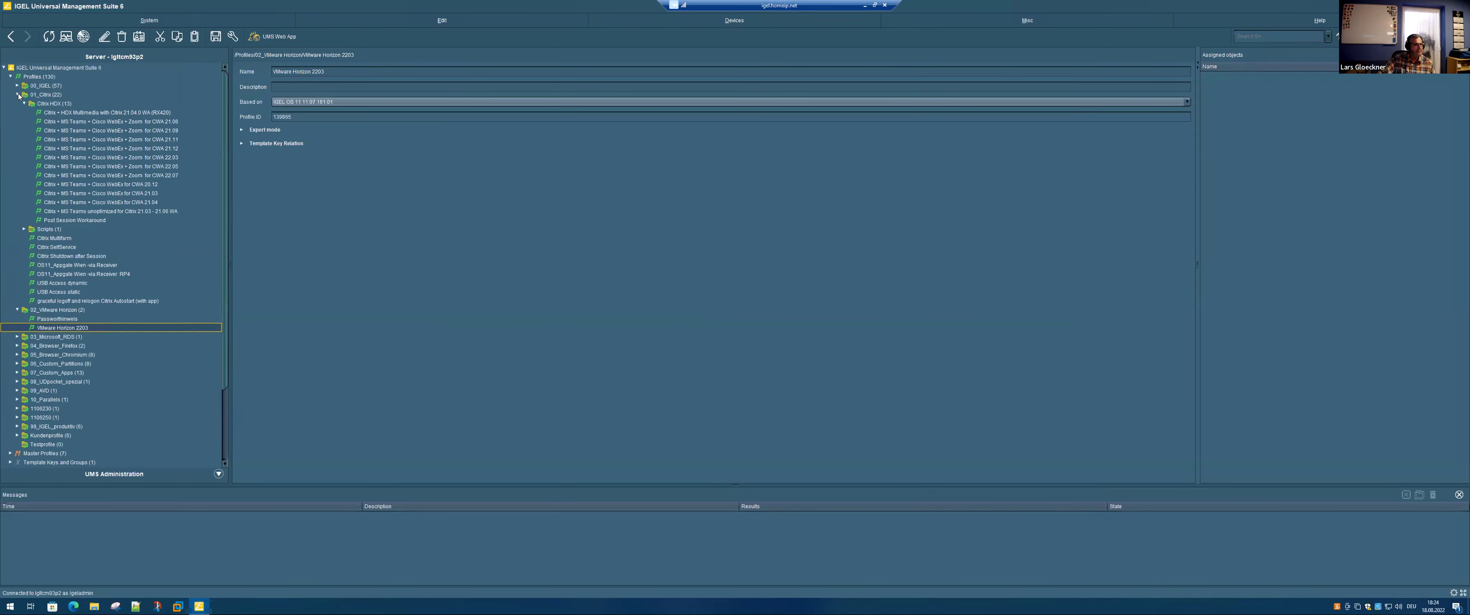
left_click(17, 94)
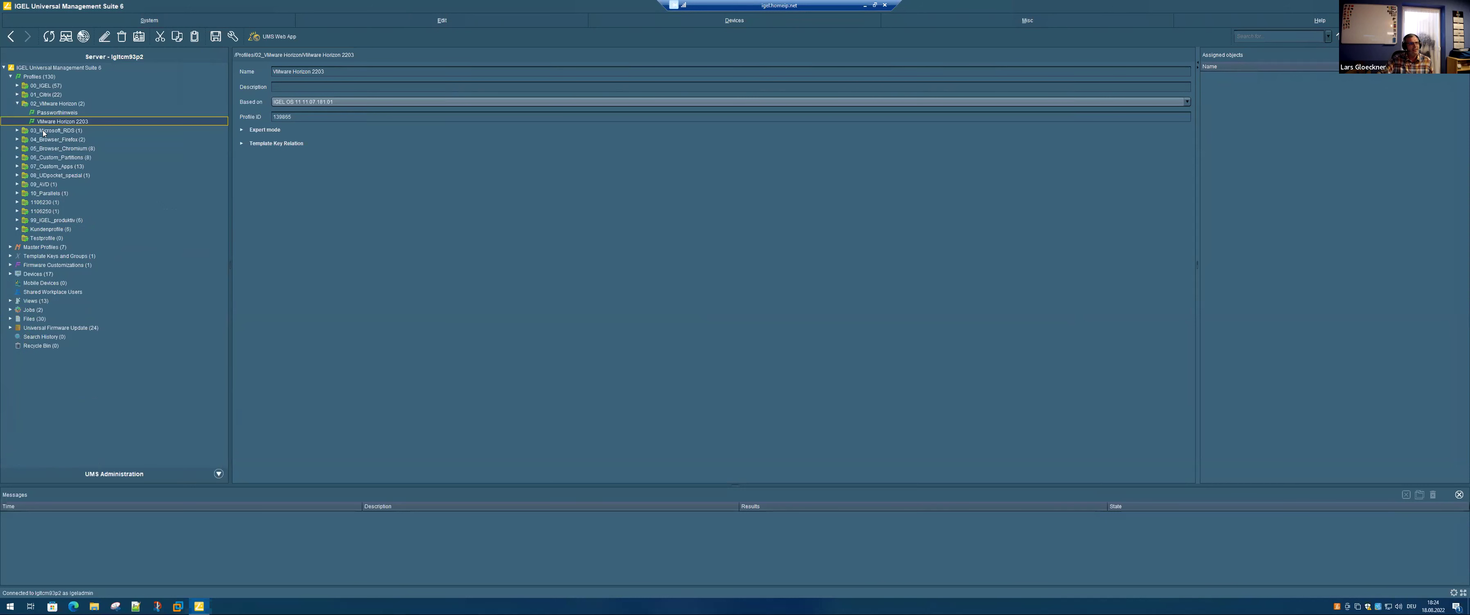
Step: Expand the IGEL production profile folder and the Devices tree, and review the system details of the device under IGEL Company device
left_click(17, 221)
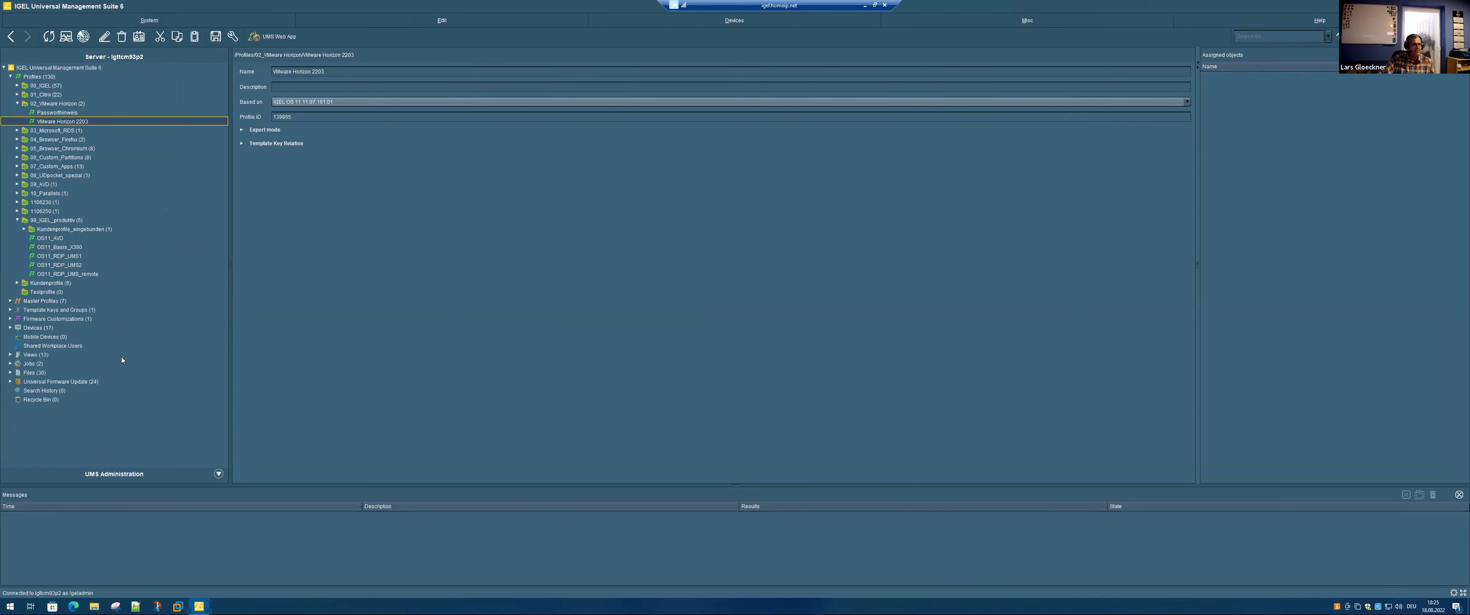
left_click(11, 328)
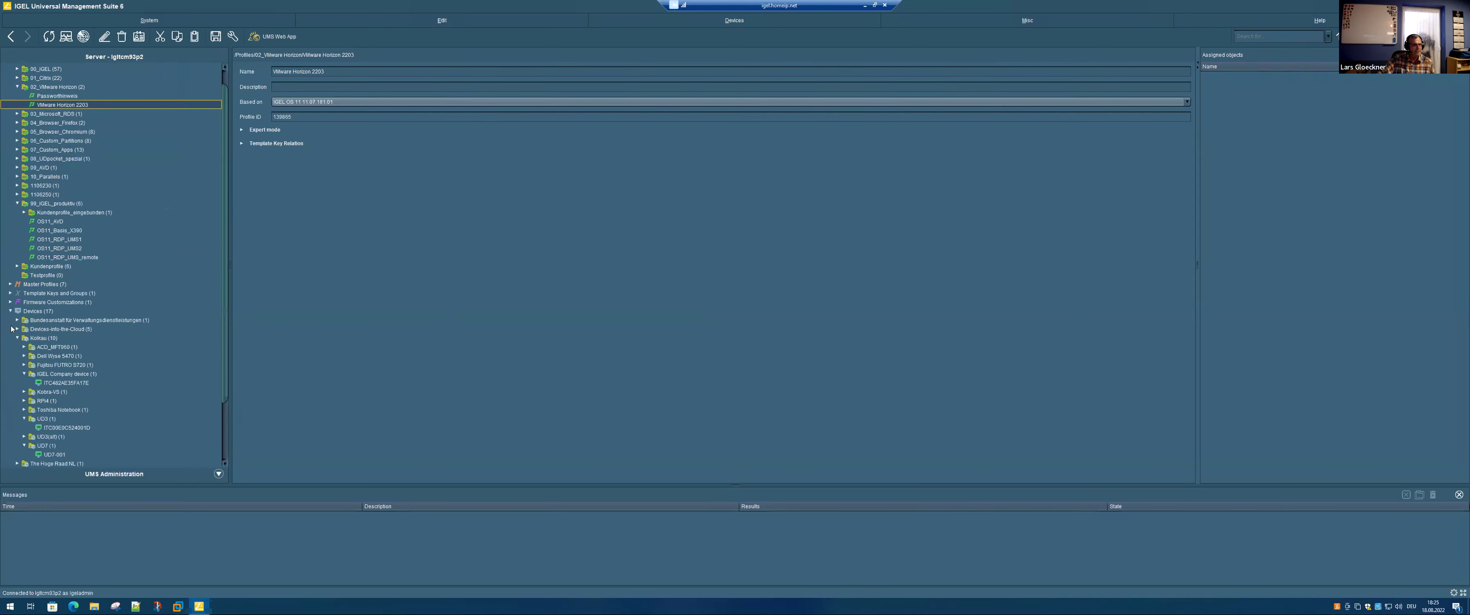
left_click(72, 374)
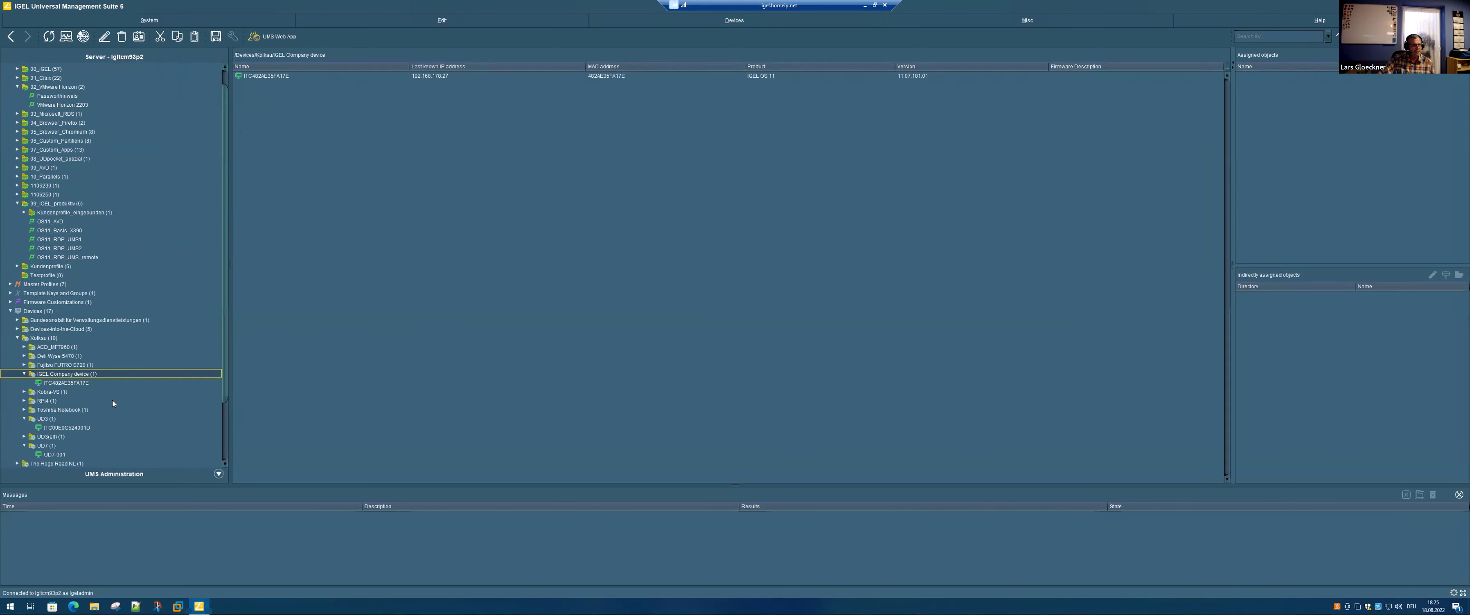
left_click(81, 383)
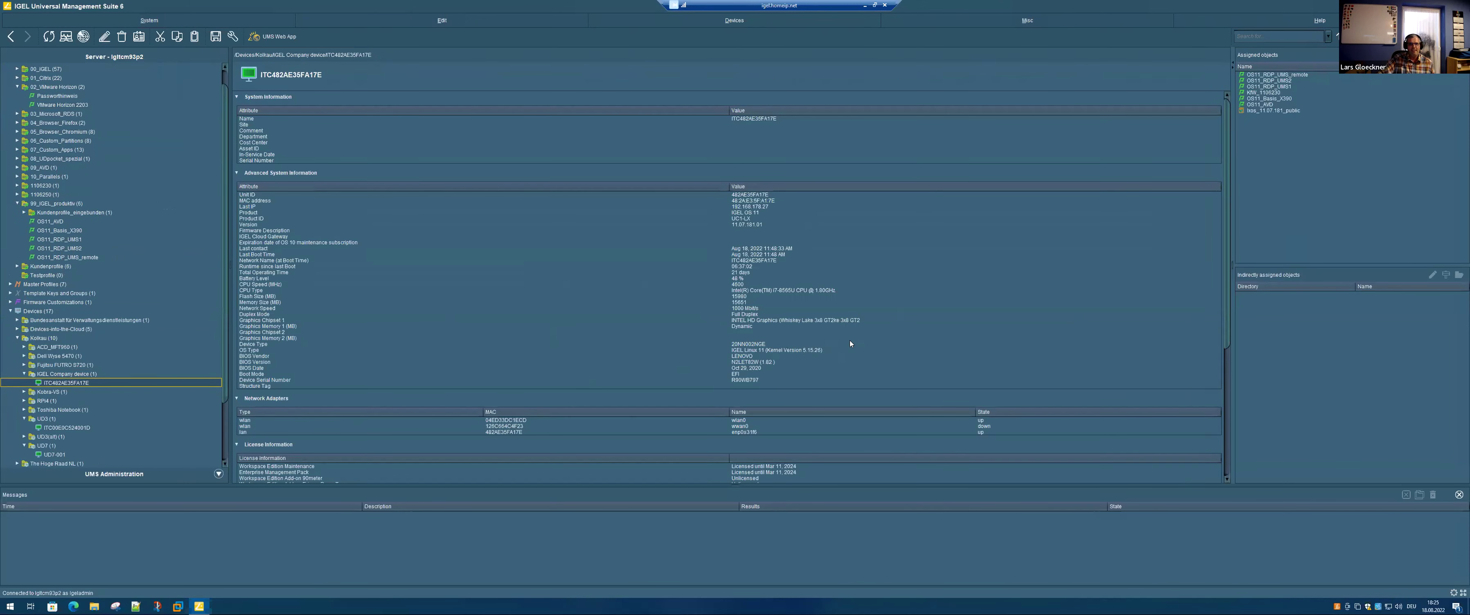
scroll(729, 334, "down", 2)
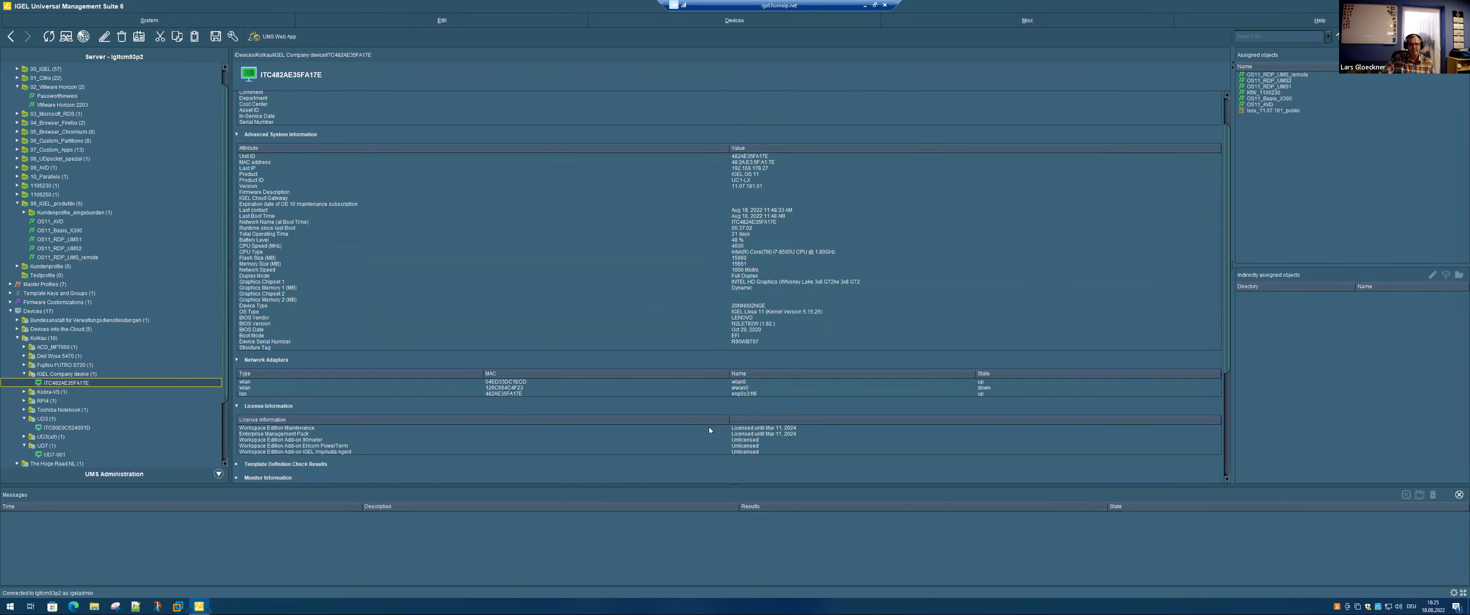
scroll(714, 268, "up", 2)
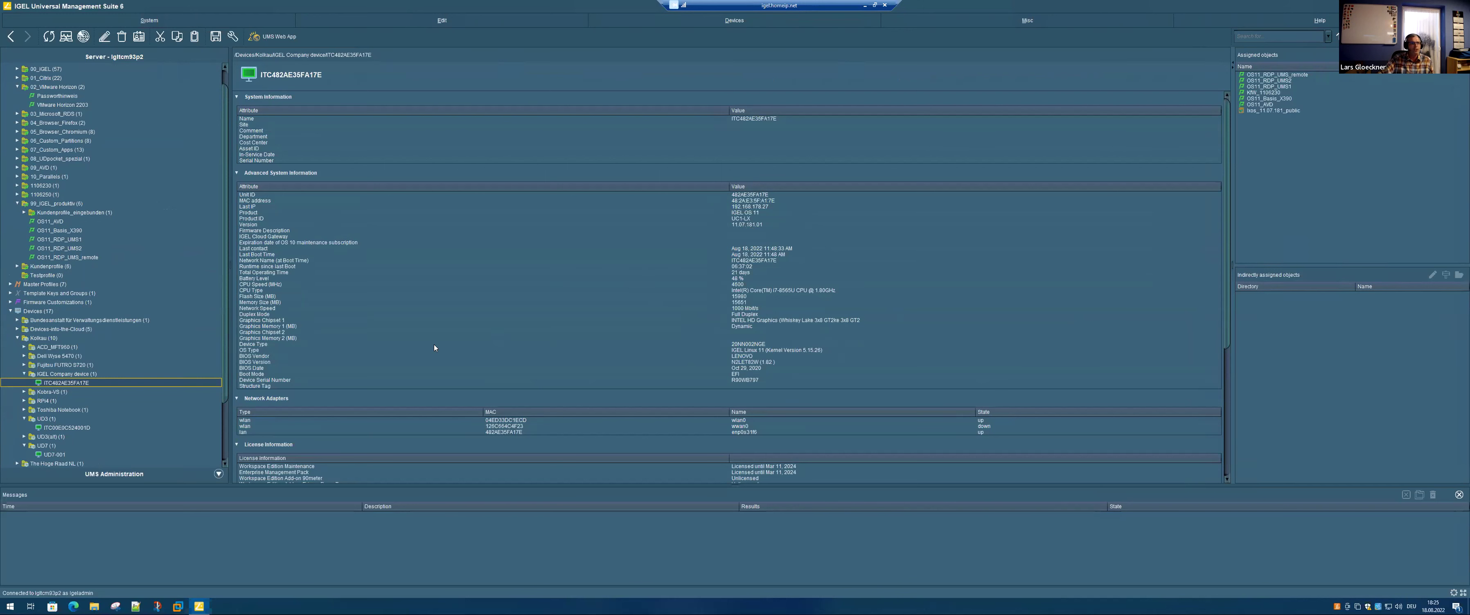
Step: Open the configuration of the OS11_AVD profile and view the Fabulatech plugin settings under AVD Global
double_click(52, 222)
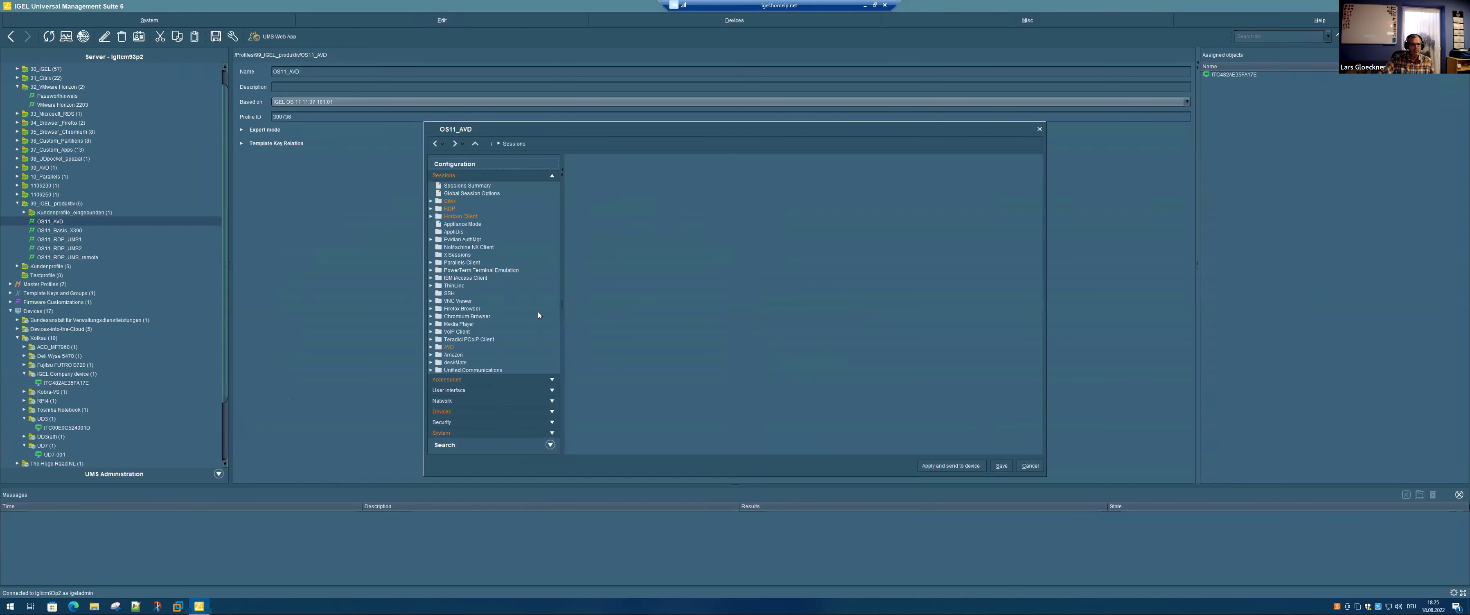
double_click(443, 345)
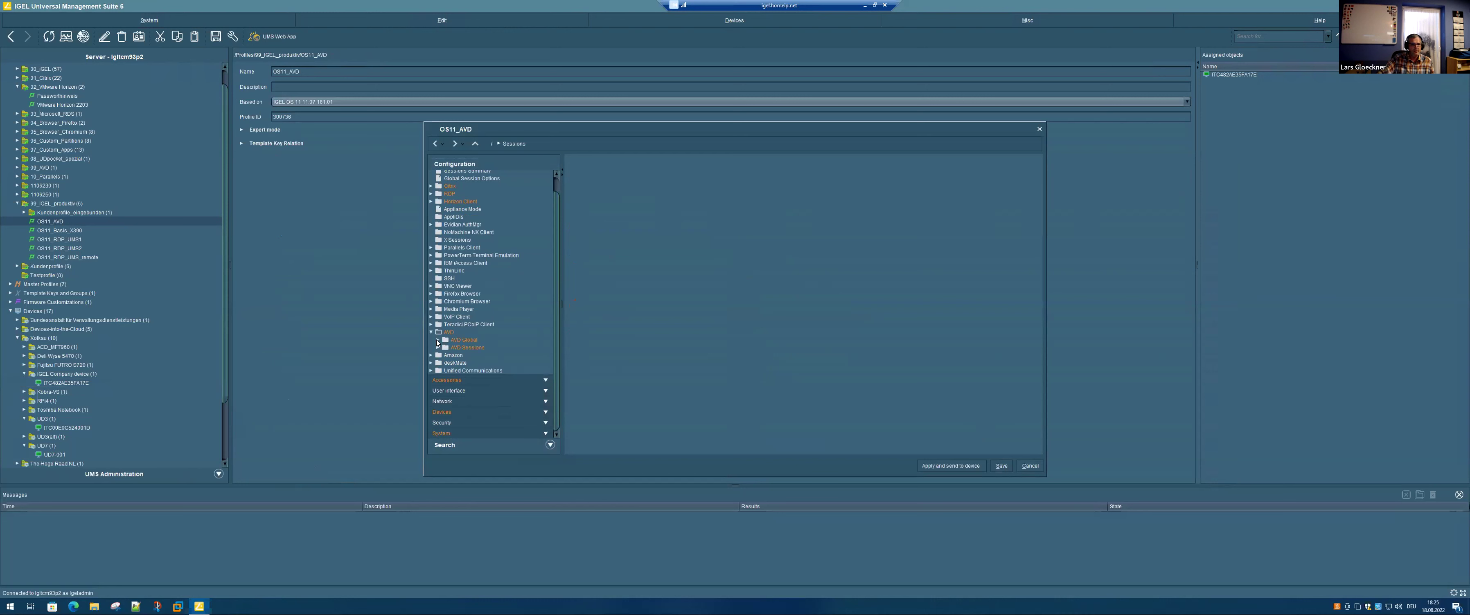
double_click(461, 340)
left_click(445, 341)
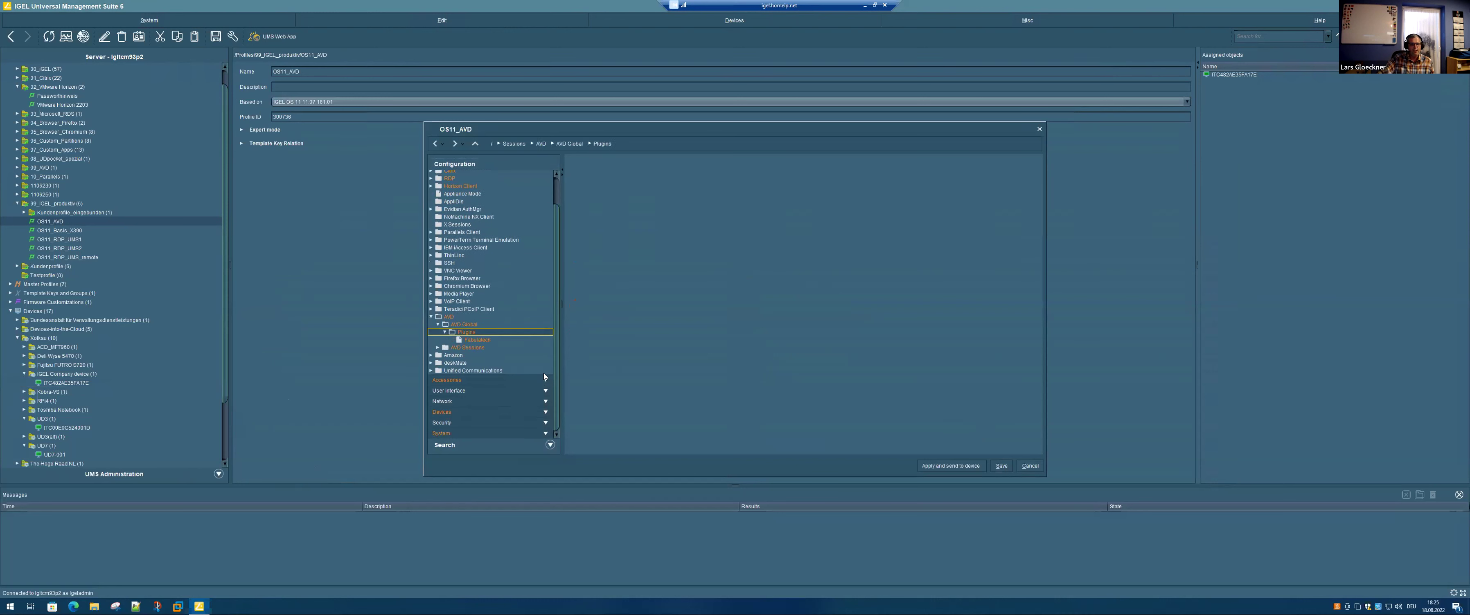
key("Down")
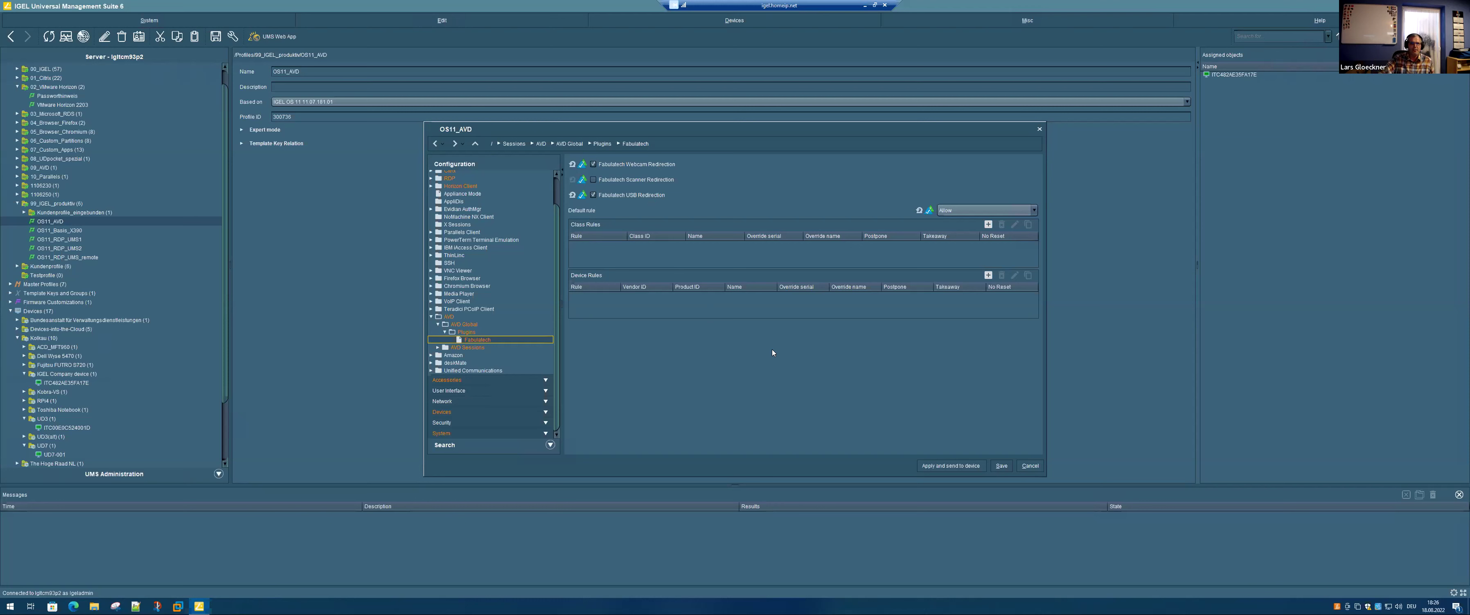
Step: Expand AVD Sessions and its AVD Login session, and view the session's Plugins settings
left_click(438, 347)
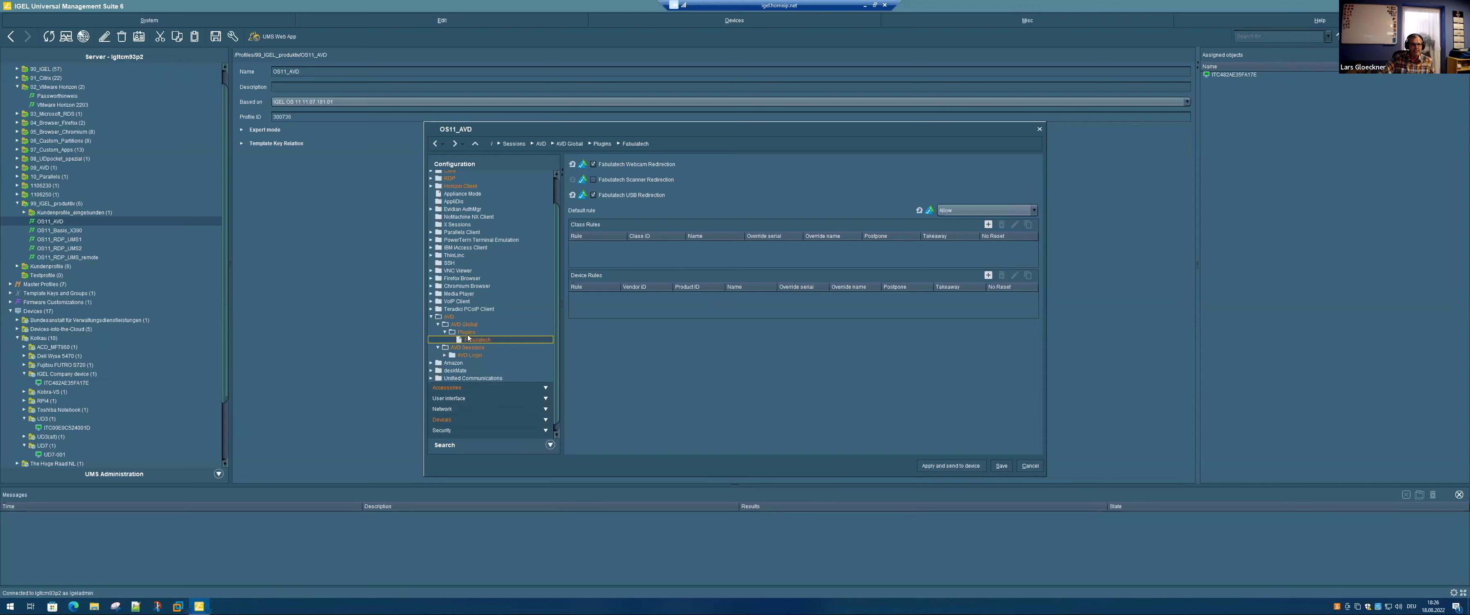
left_click(445, 356)
scroll(521, 291, "down", 3)
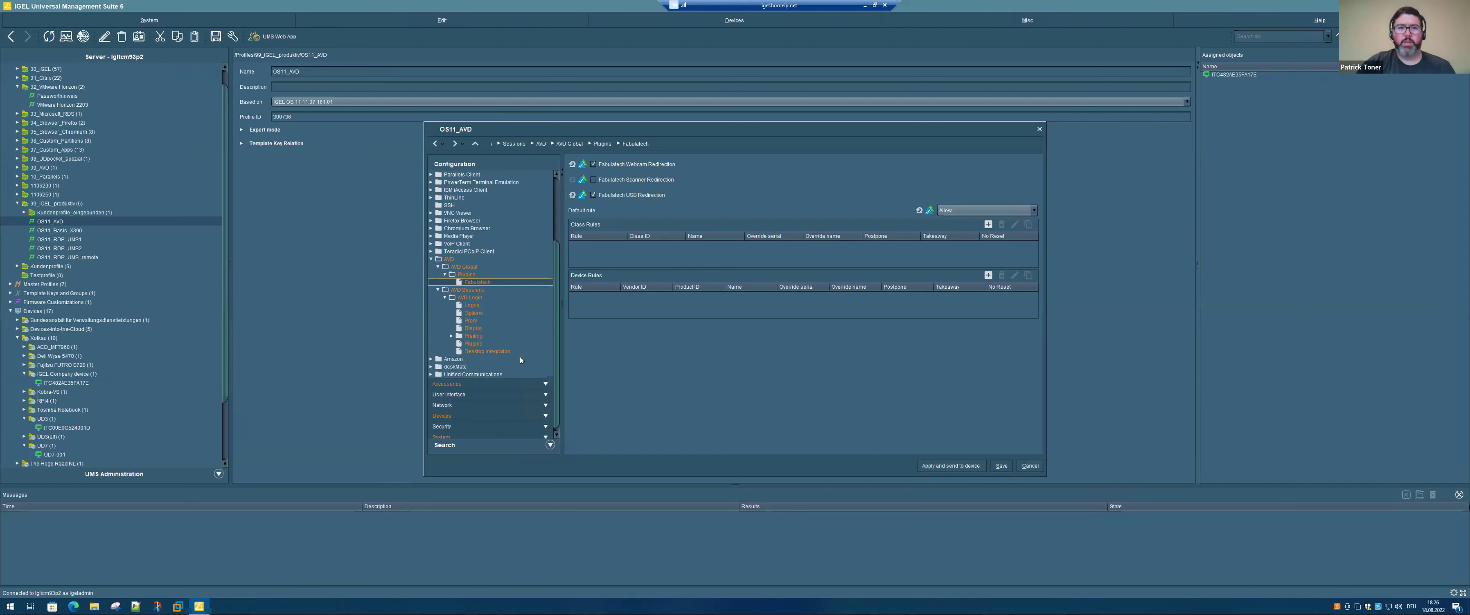
left_click(473, 344)
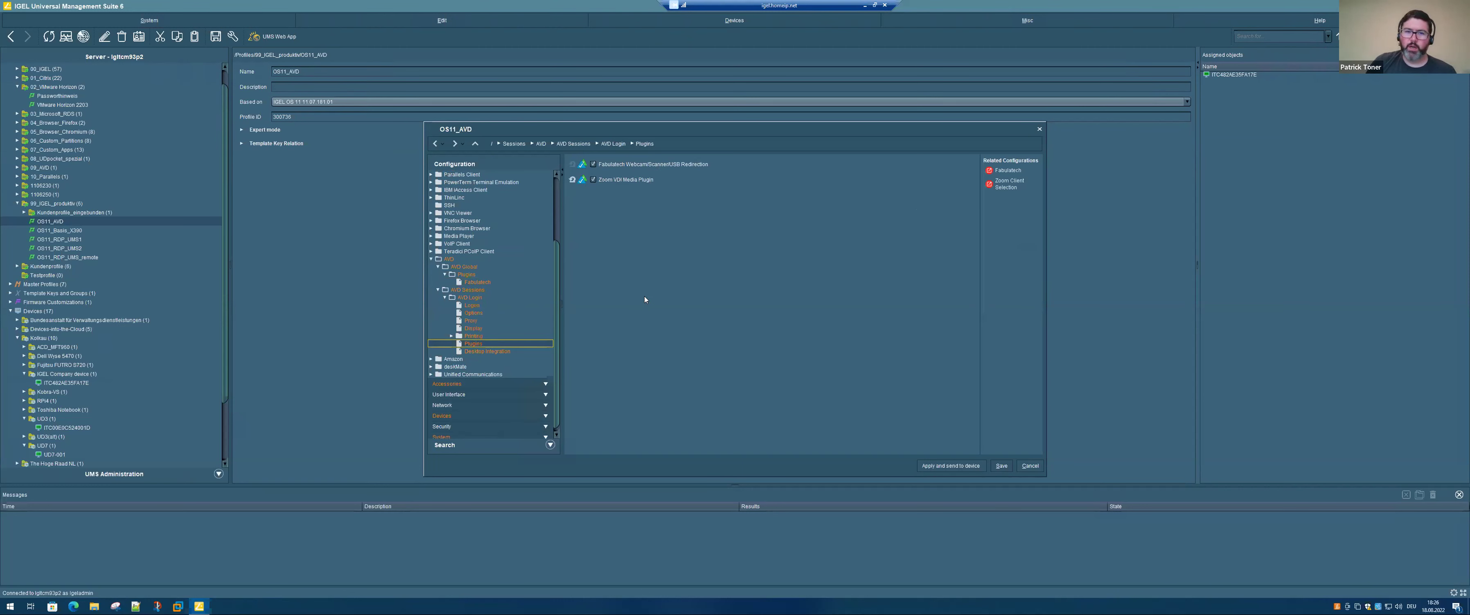